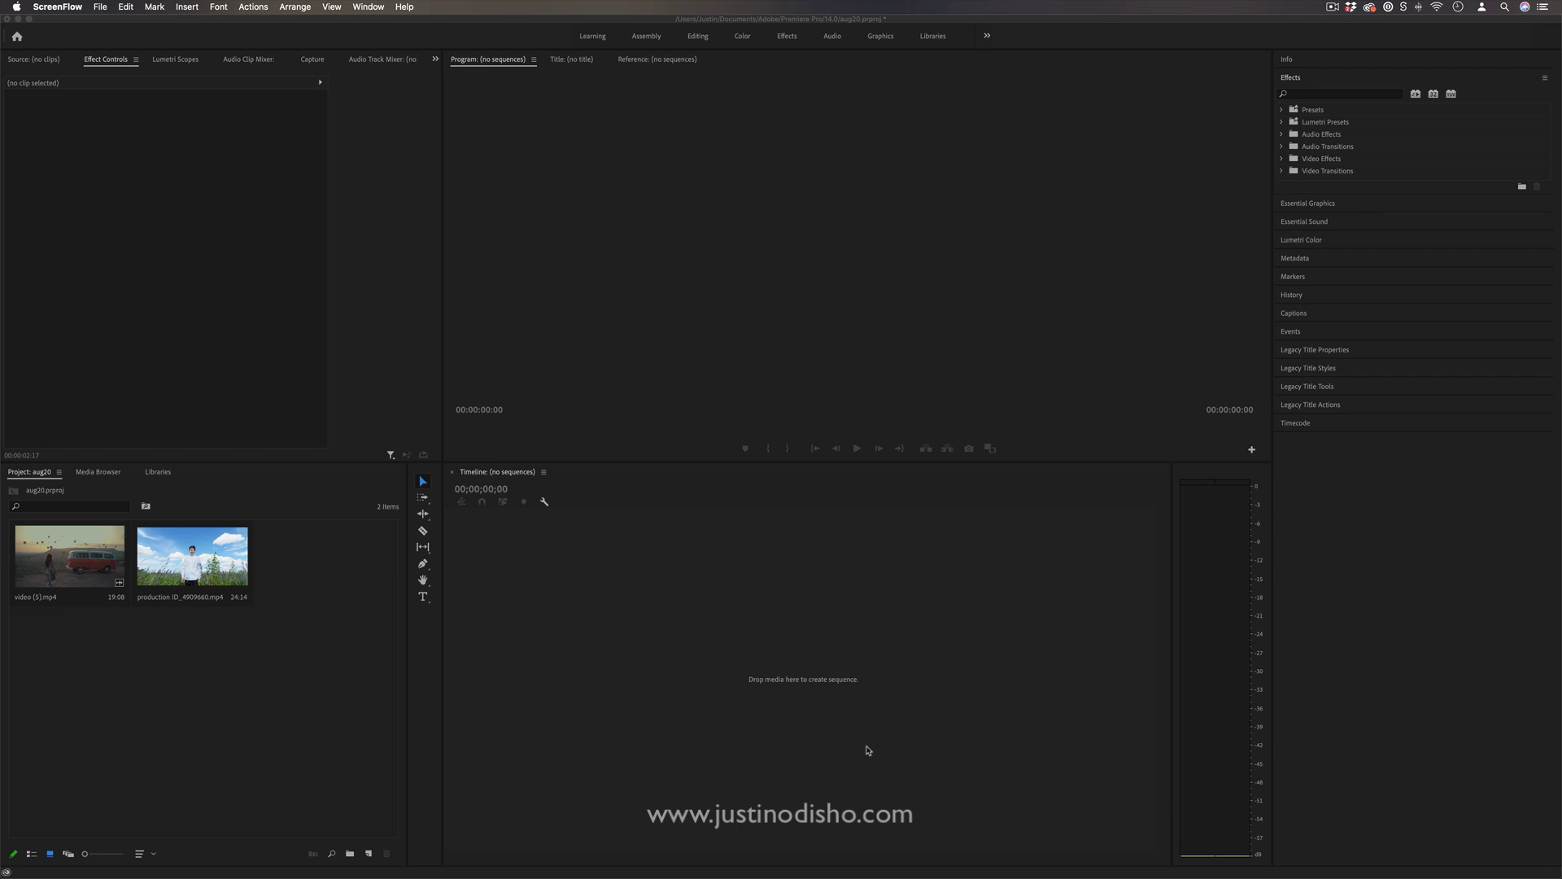
- Build a sequence from both clips, delete the van clip's audio, and set the playhead to 00:00:11:02
left_click(133, 722)
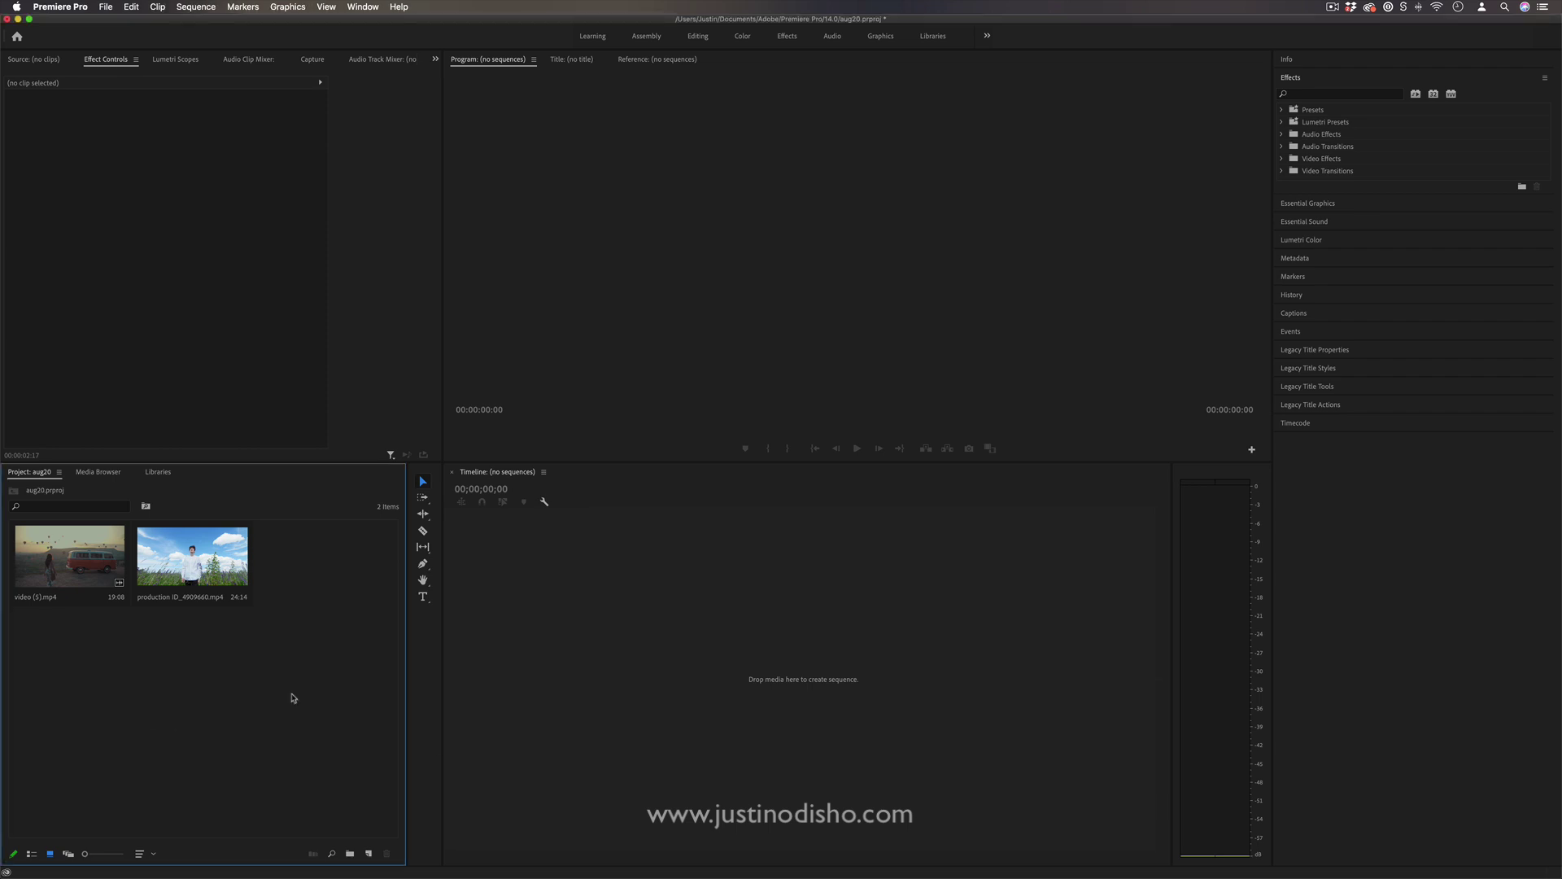
left_click_drag(320, 716, 675, 621)
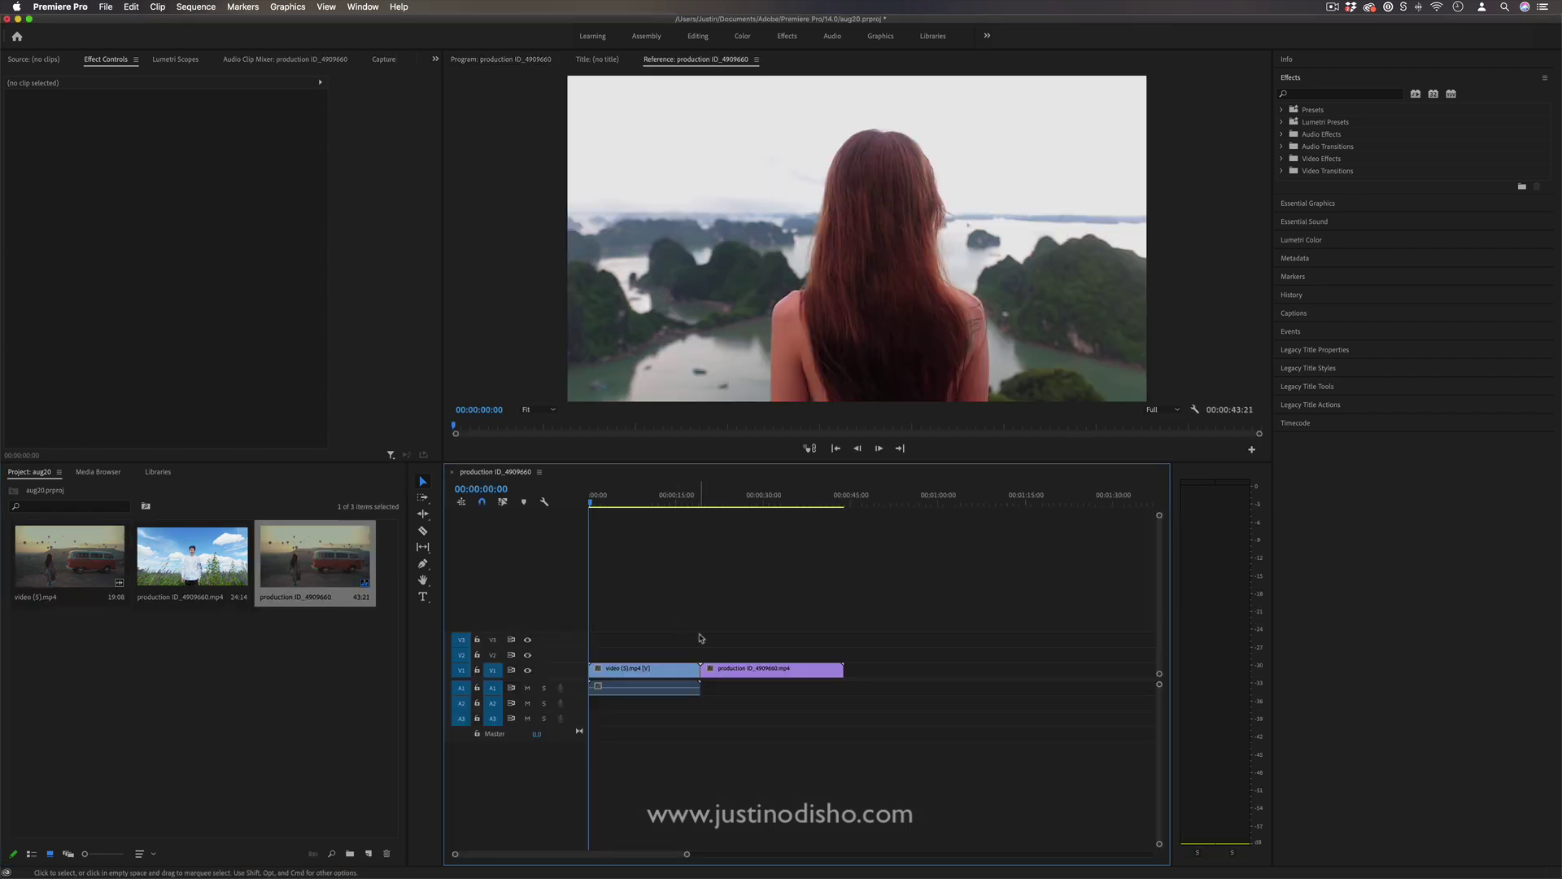
left_click_drag(739, 748, 651, 687)
key("Delete")
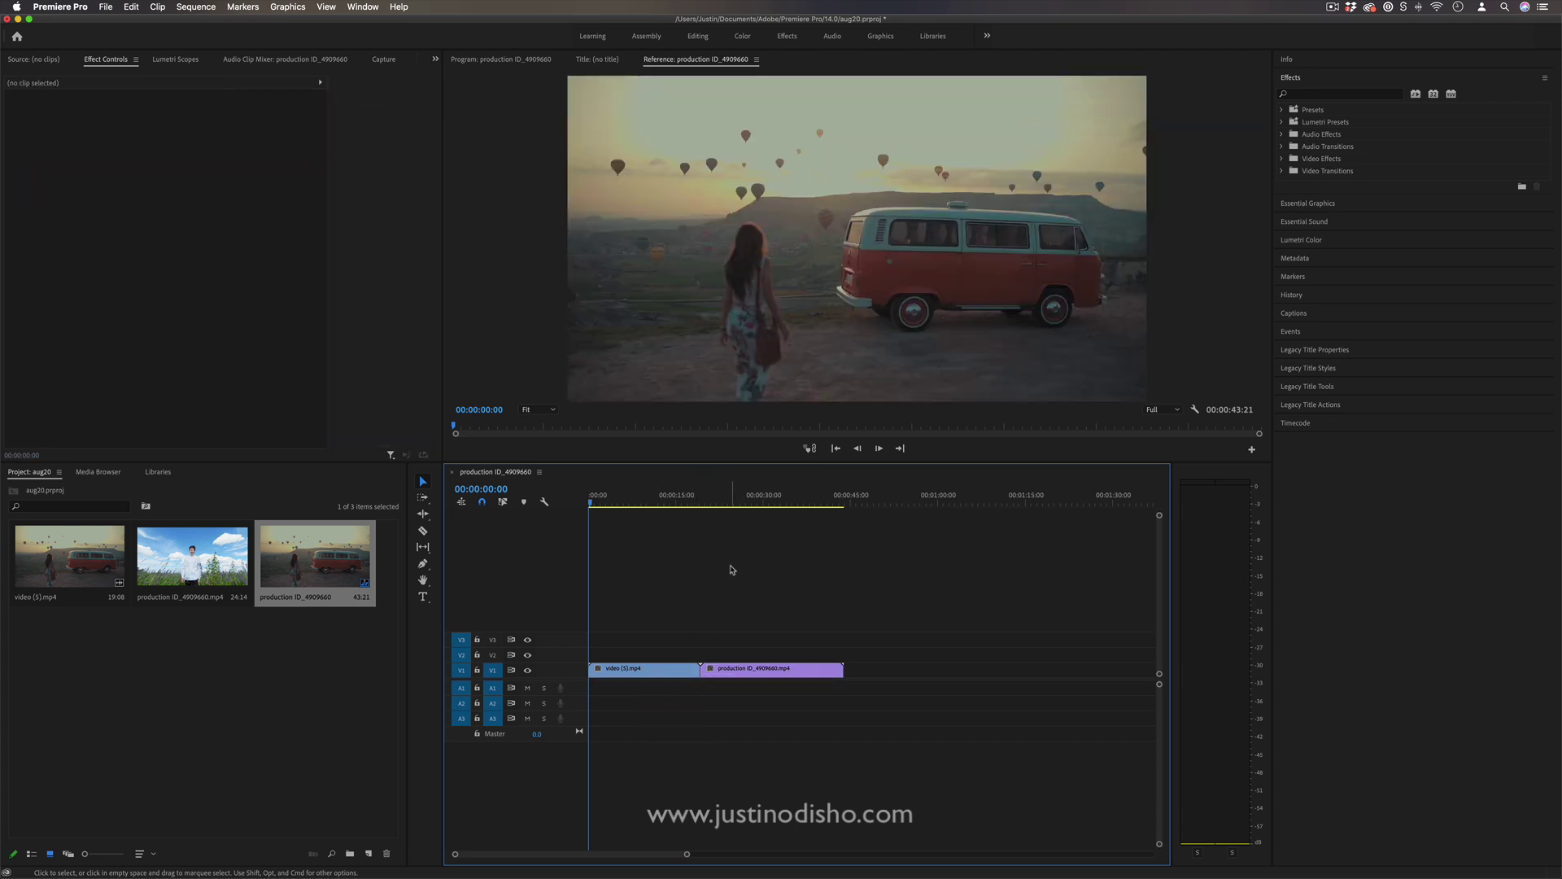
left_click(653, 498)
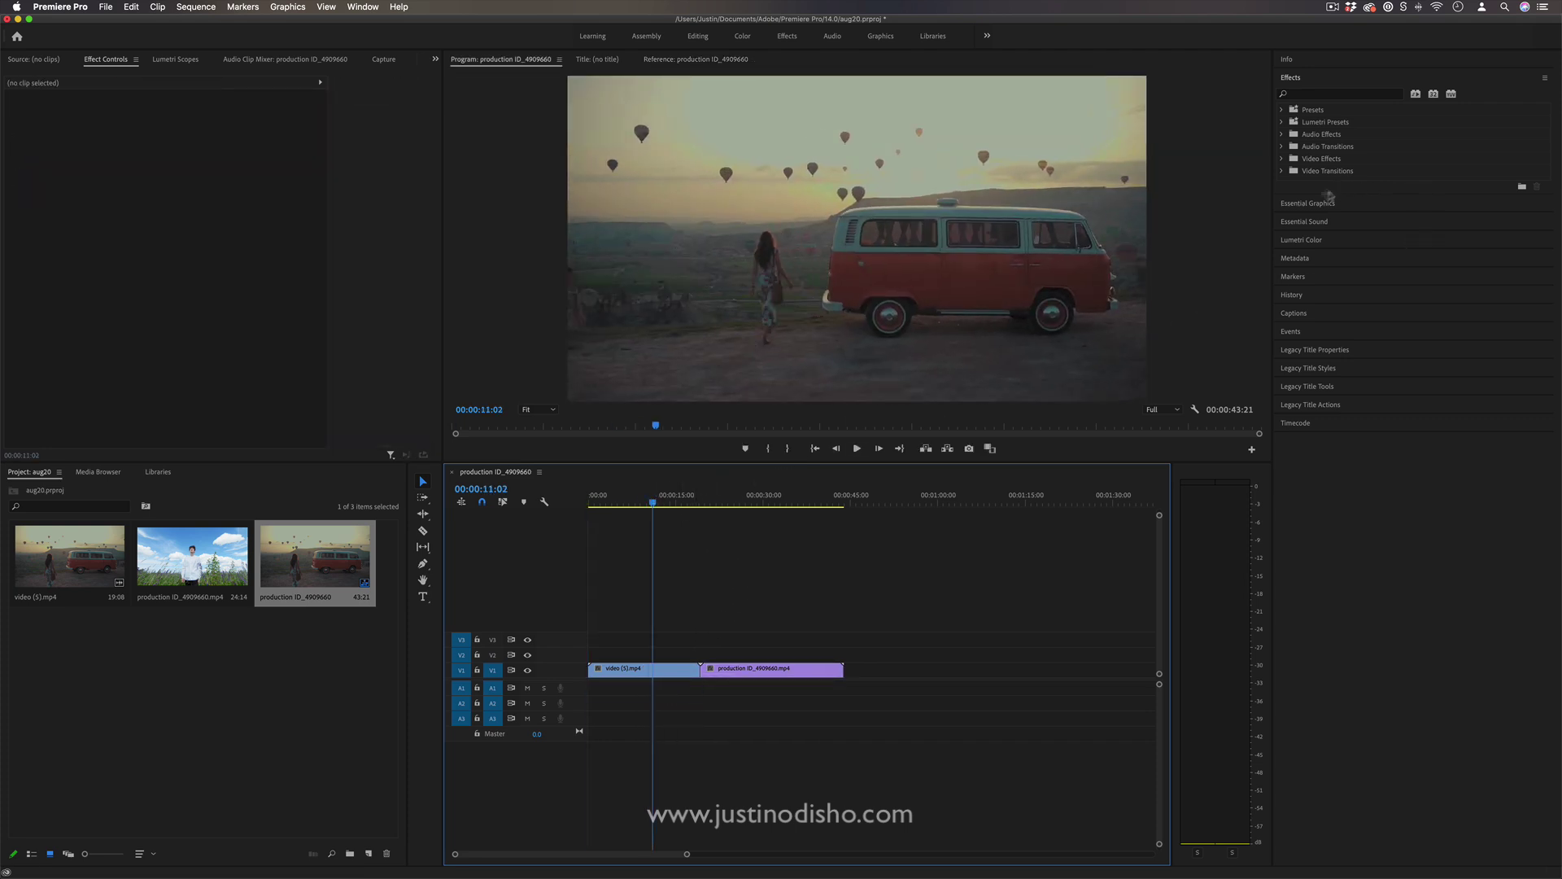
- Apply Gaussian Blur from Blur & Sharpen to the van clip video (5).mp4
left_click(1281, 159)
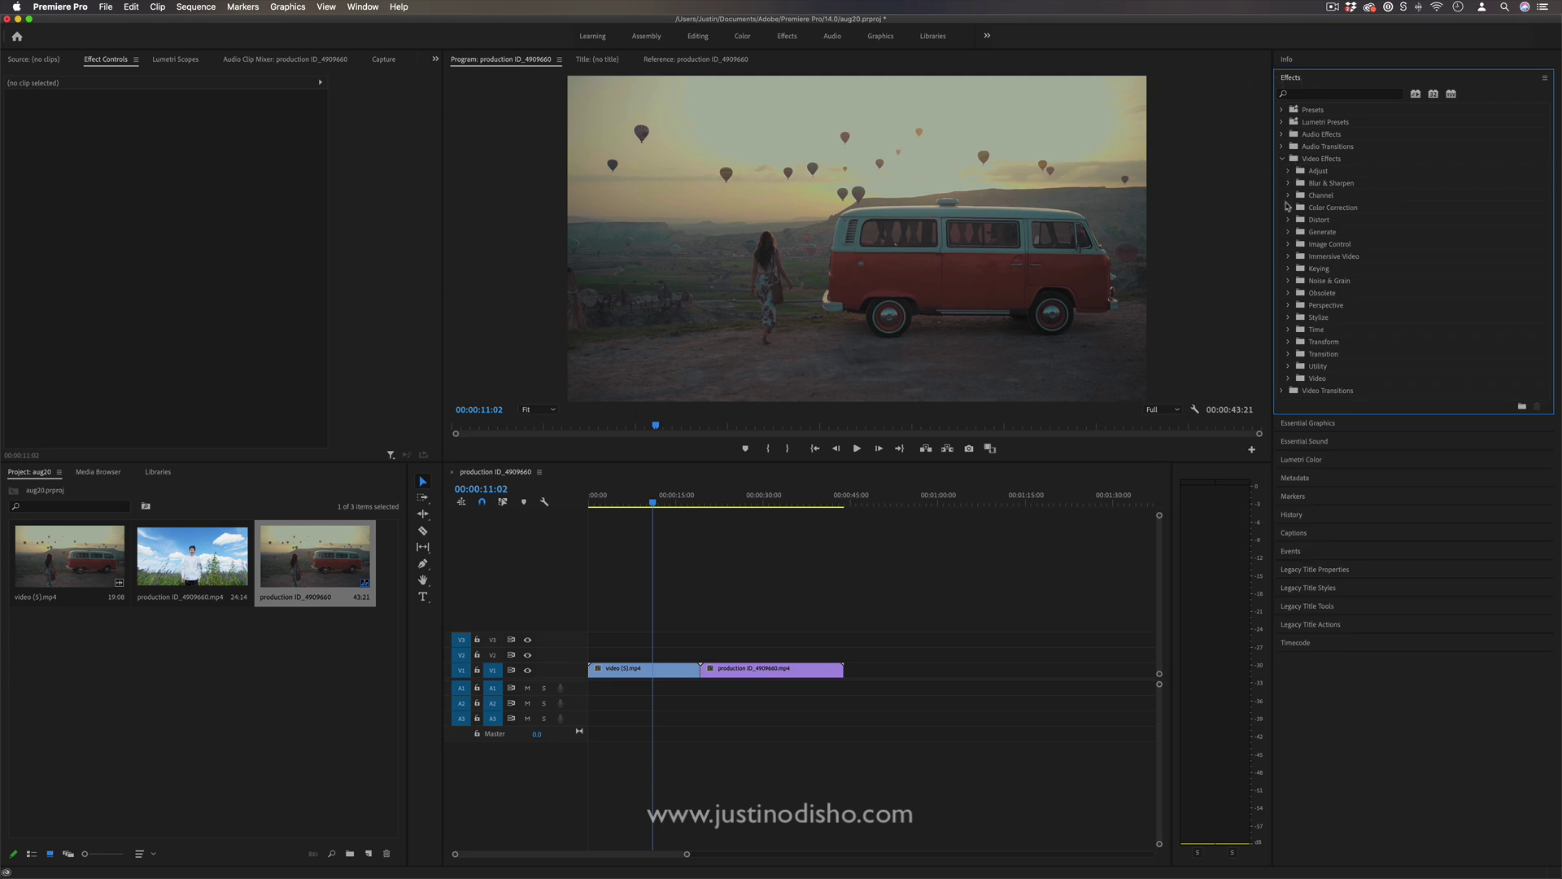
left_click(1289, 184)
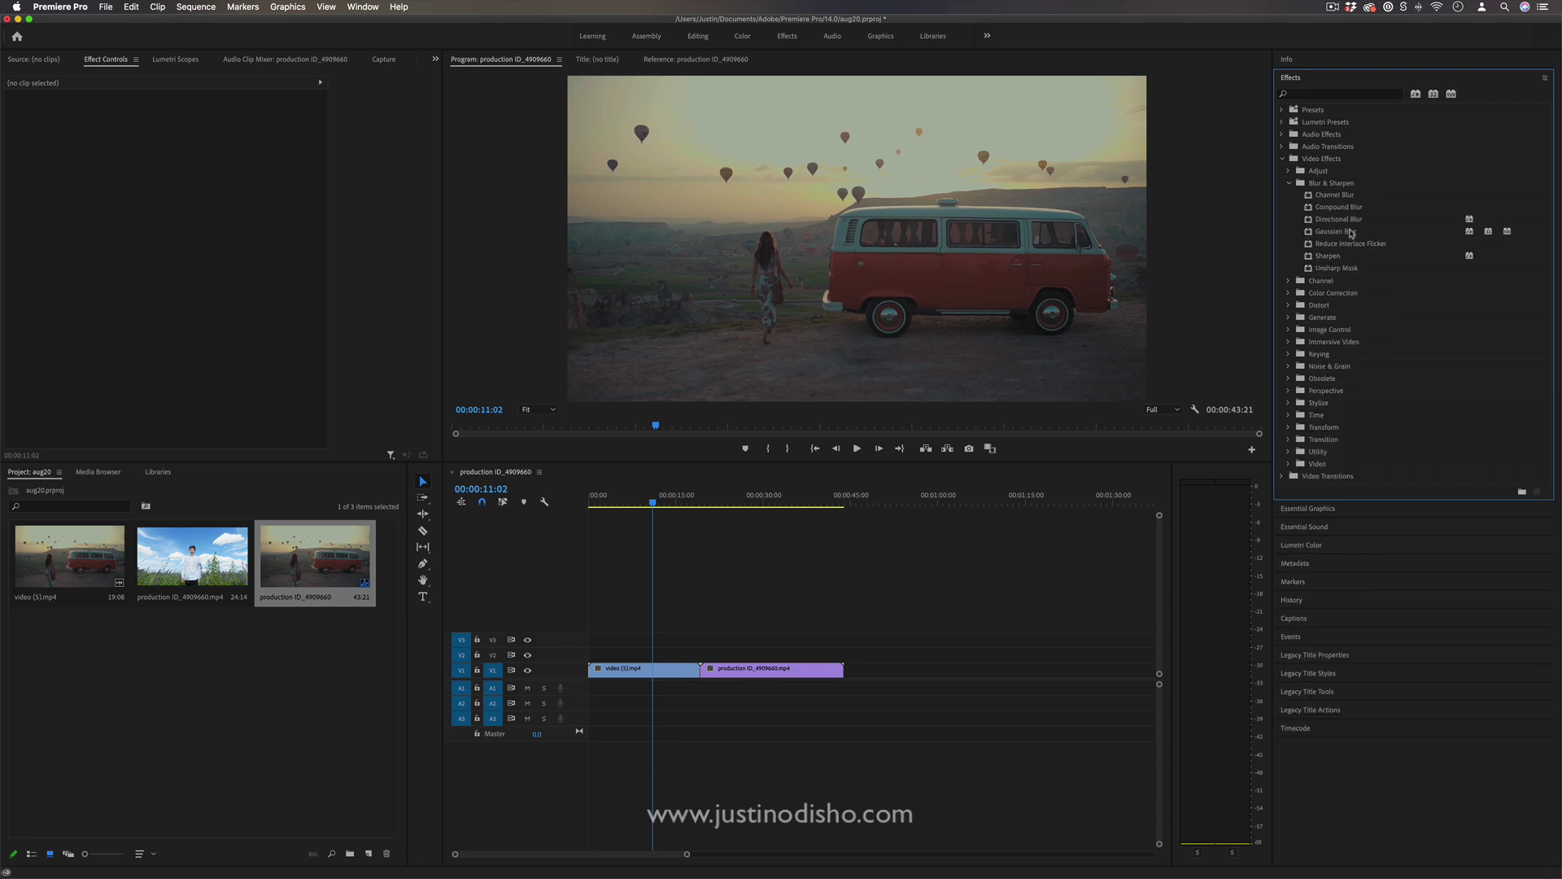
left_click_drag(1351, 233, 678, 673)
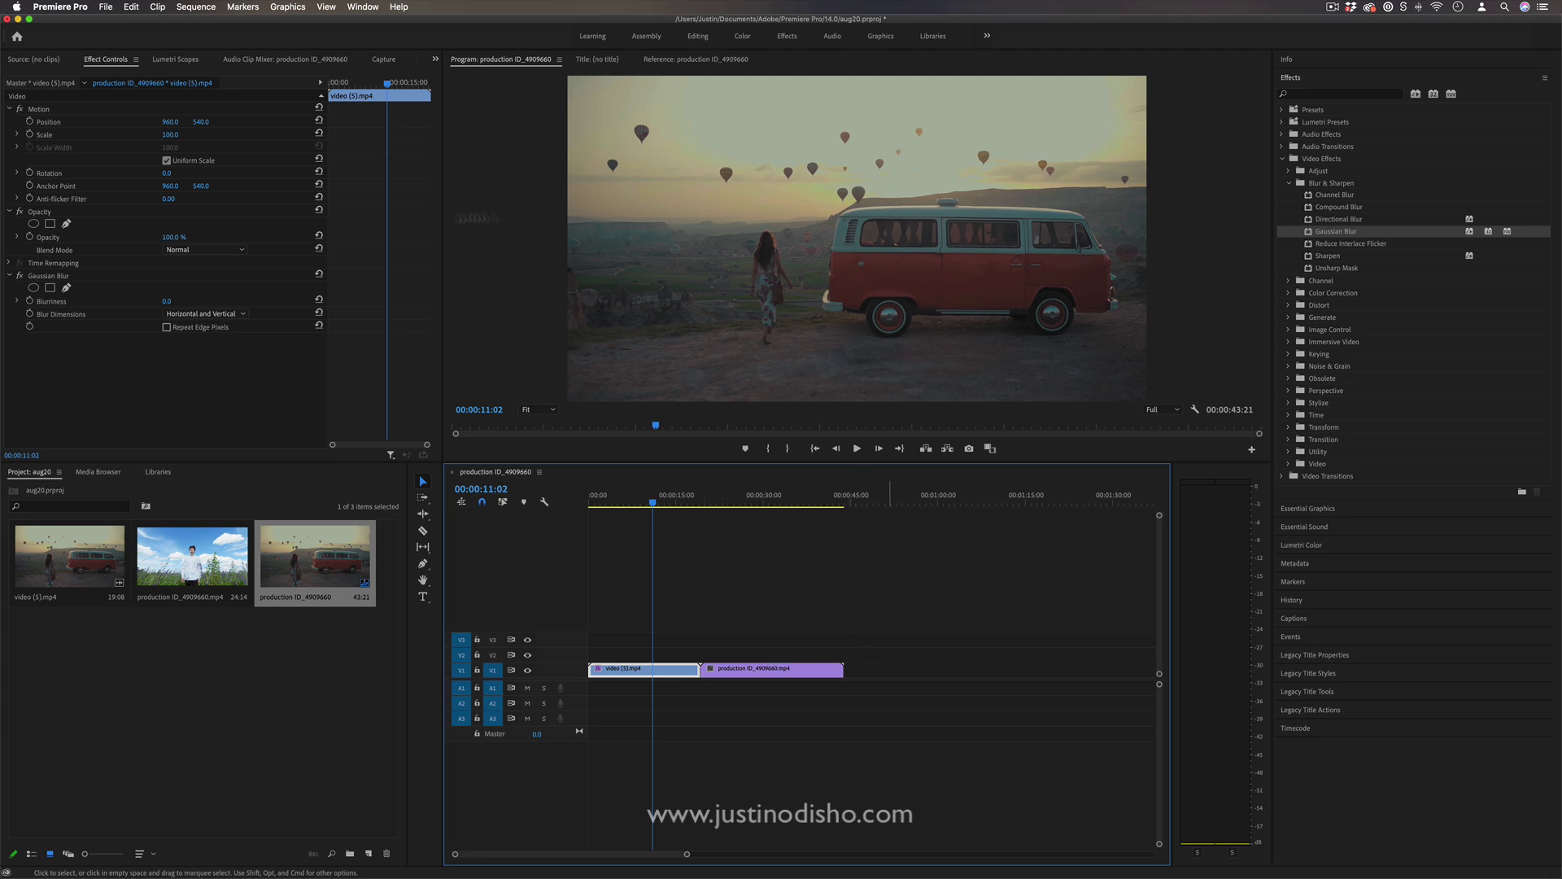
- Raise the van clip's Gaussian Blur Blurriness to about 84, then deselect the clip
left_click(65, 278)
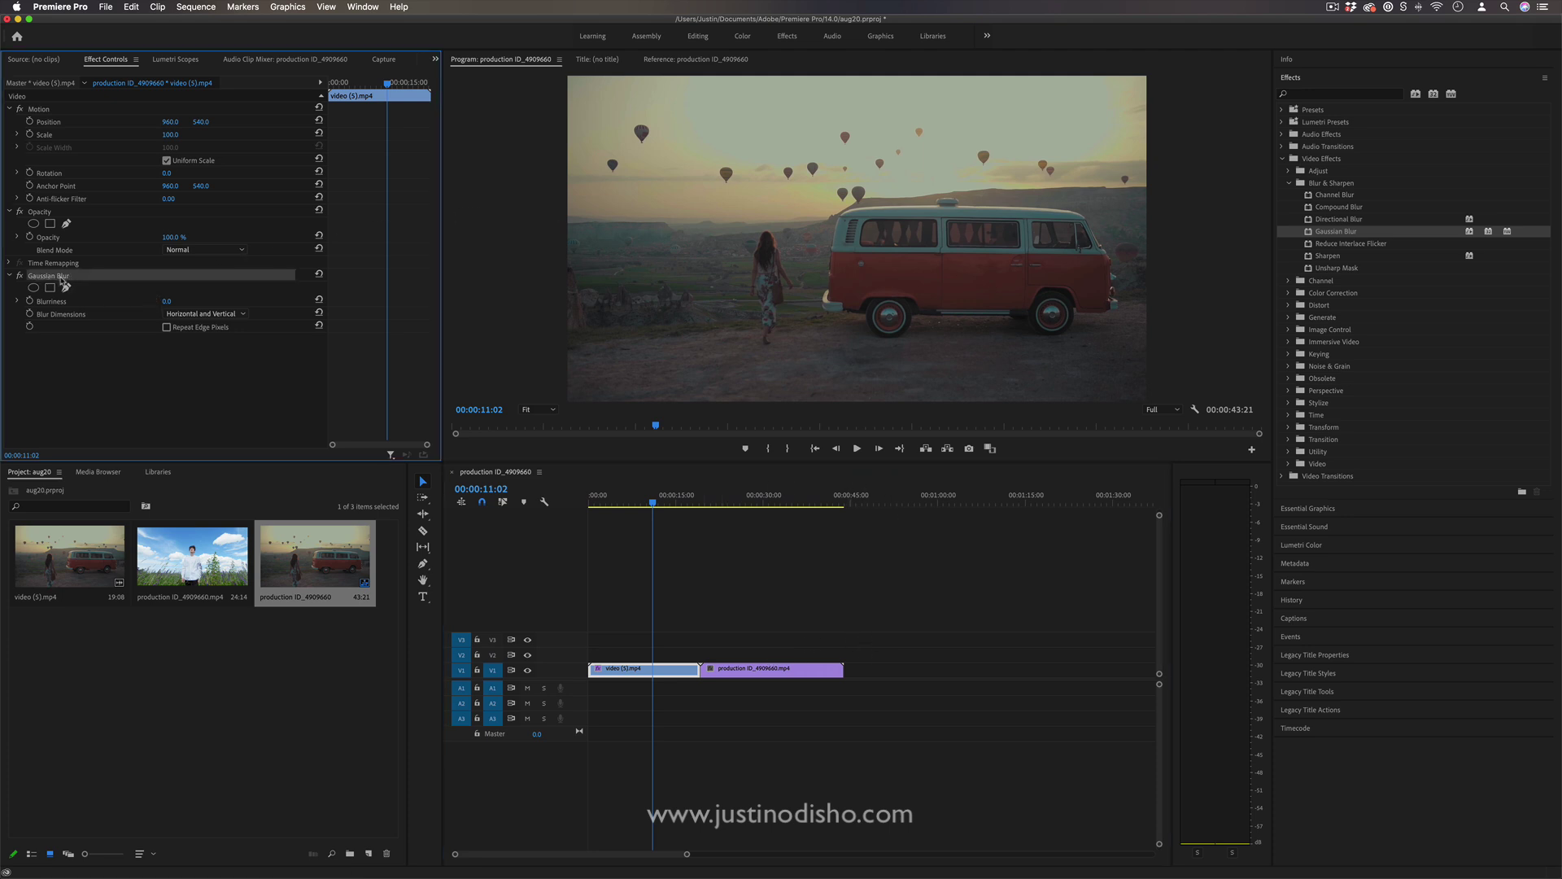
left_click_drag(166, 301, 238, 301)
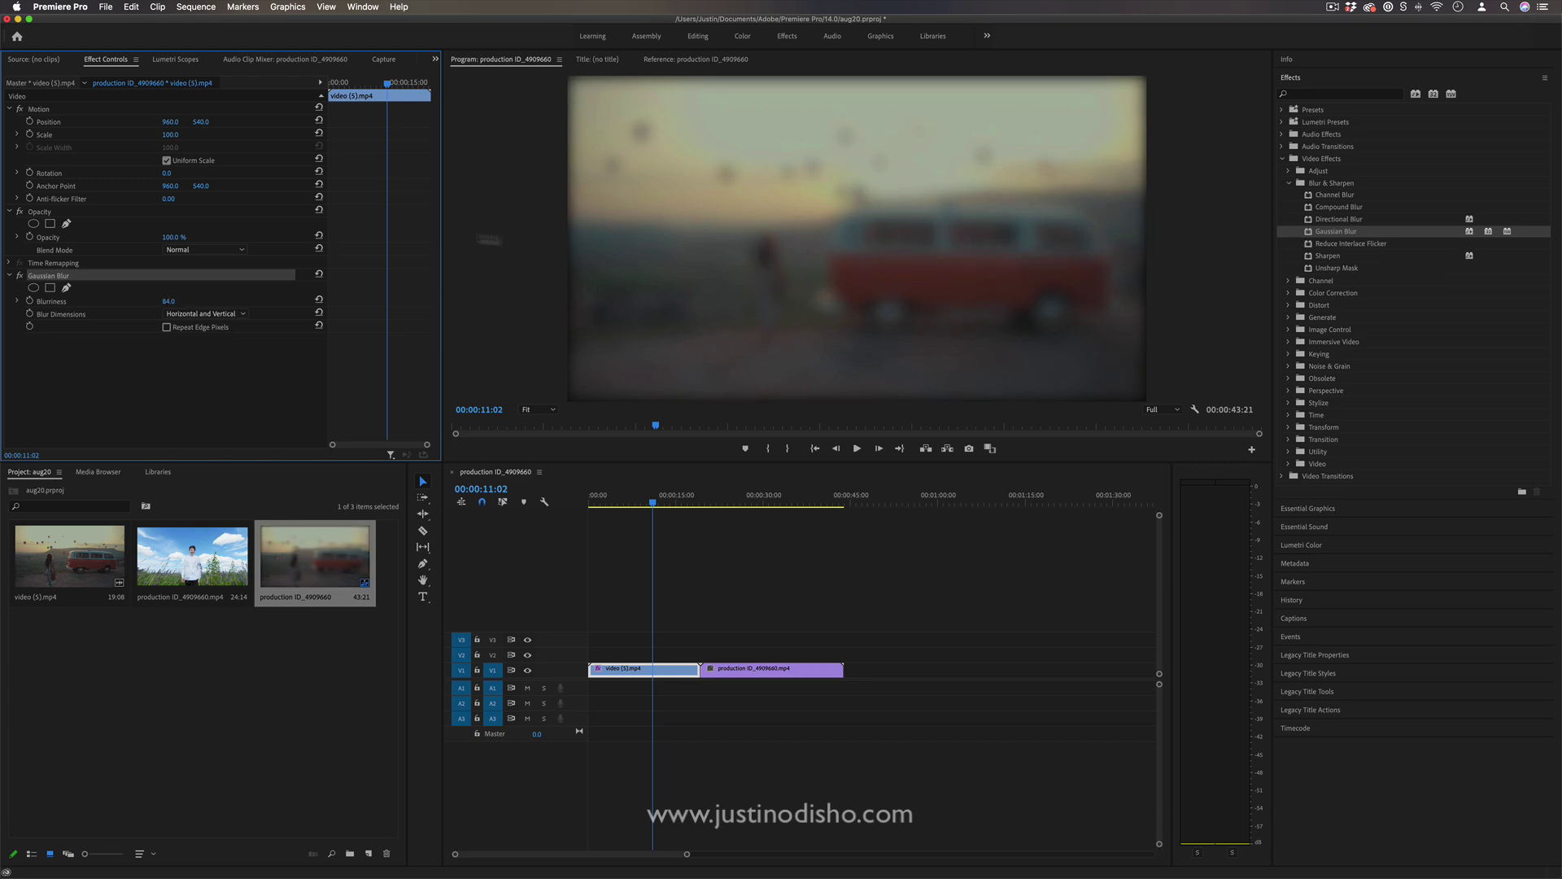
left_click(49, 124)
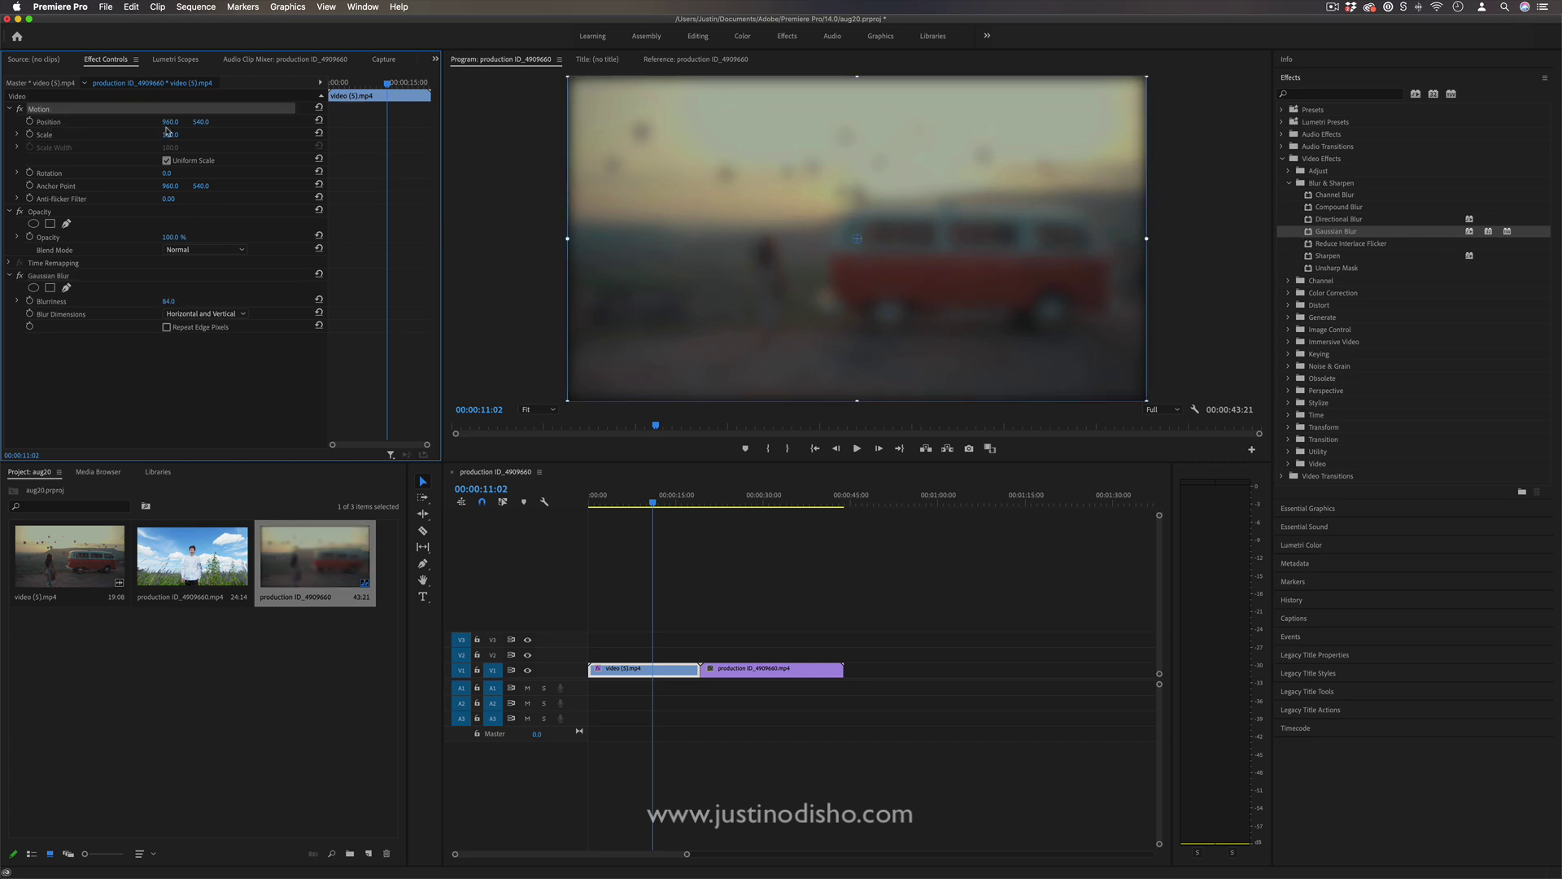
mouse_move(169, 125)
left_mouse_down()
mouse_move(470, 125)
mouse_move(122, 126)
mouse_move(169, 125)
left_mouse_up()
left_click(737, 594)
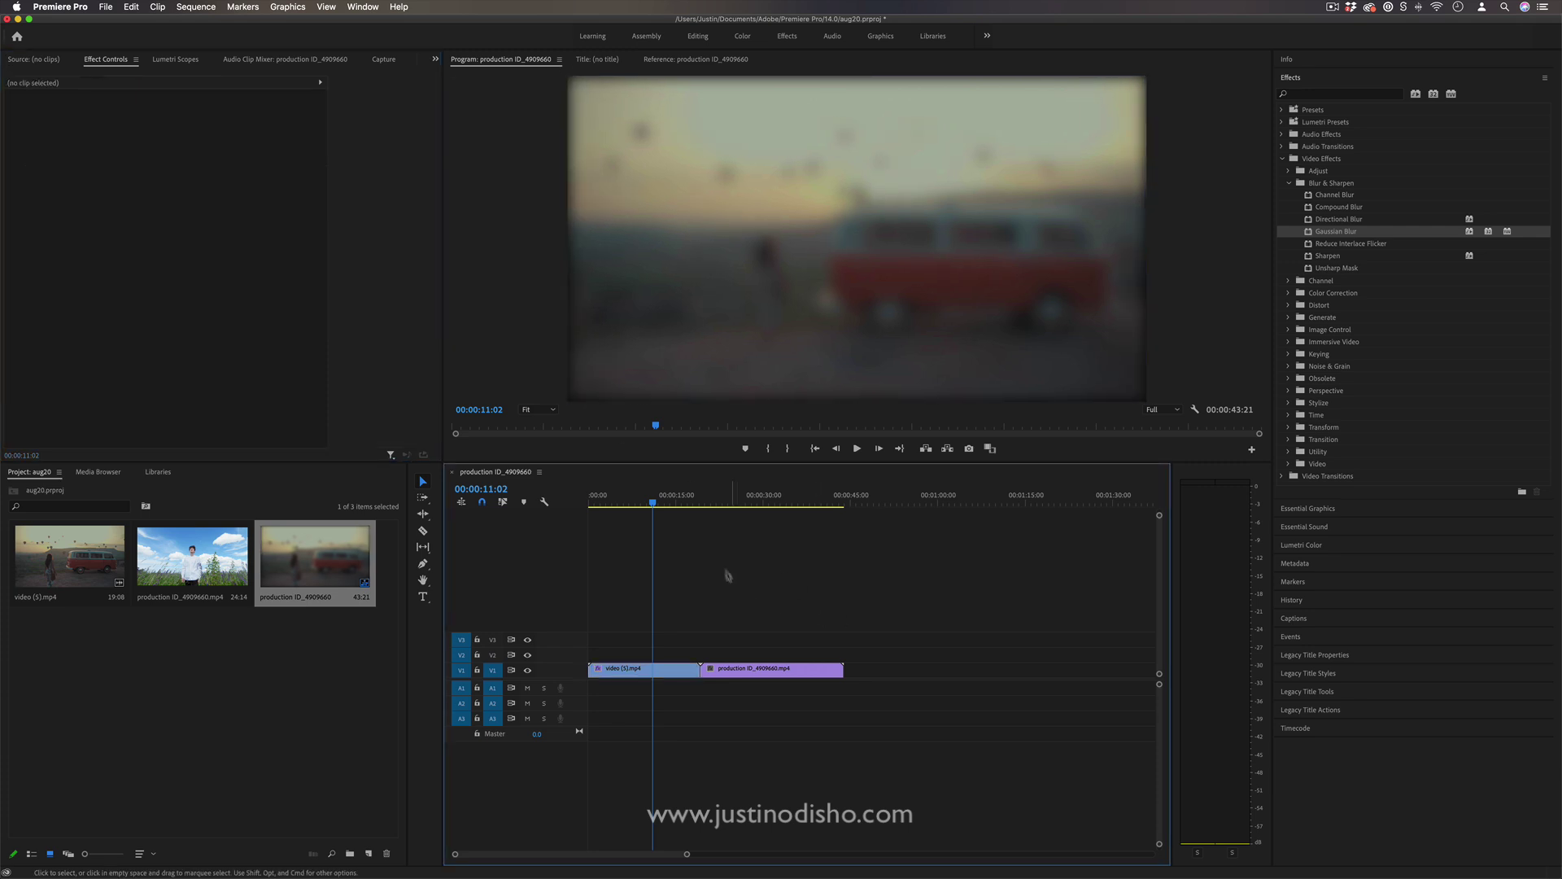
- Move the playhead into the production clip and apply Gaussian Blur to it
left_click(671, 504)
left_click_drag(671, 505, 744, 505)
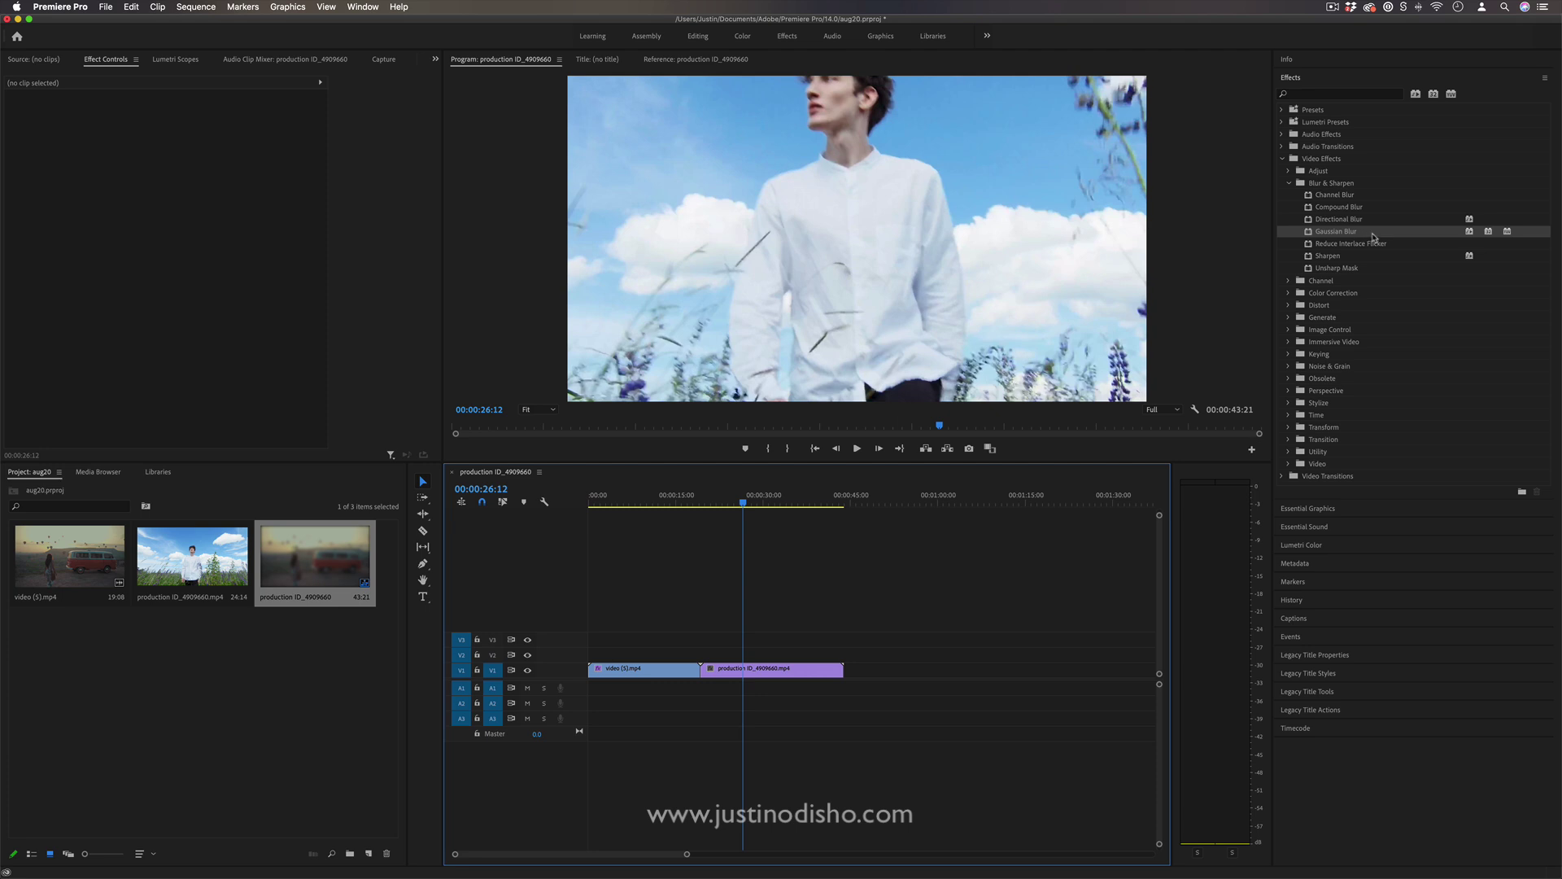
left_click_drag(1374, 239, 773, 675)
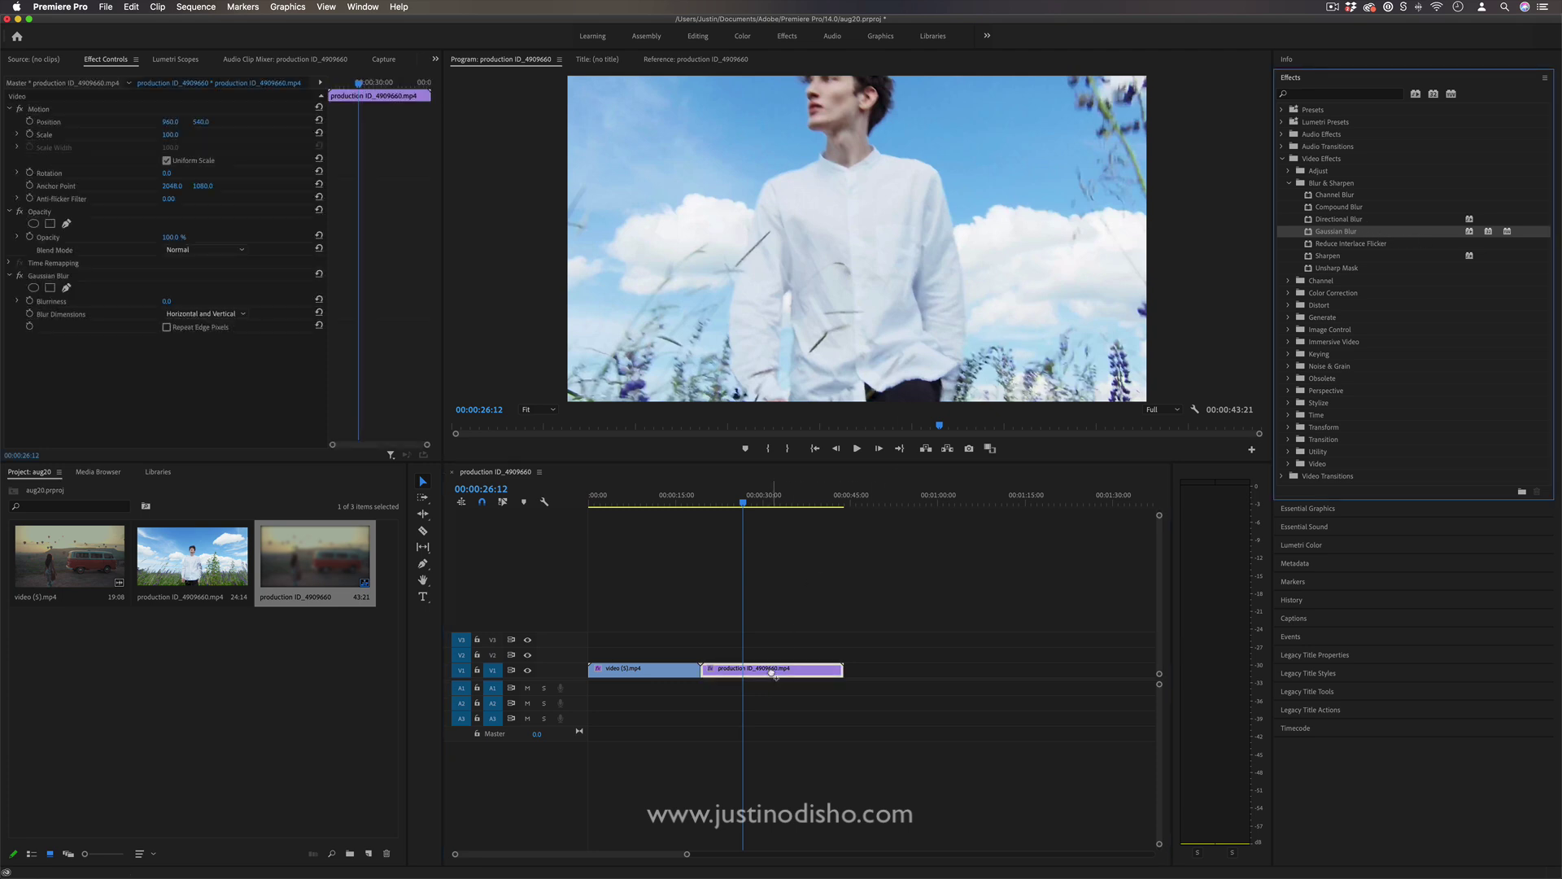
- Set the production clip's Blurriness to 70, then select both clips to remove the effects
left_click_drag(168, 301, 225, 301)
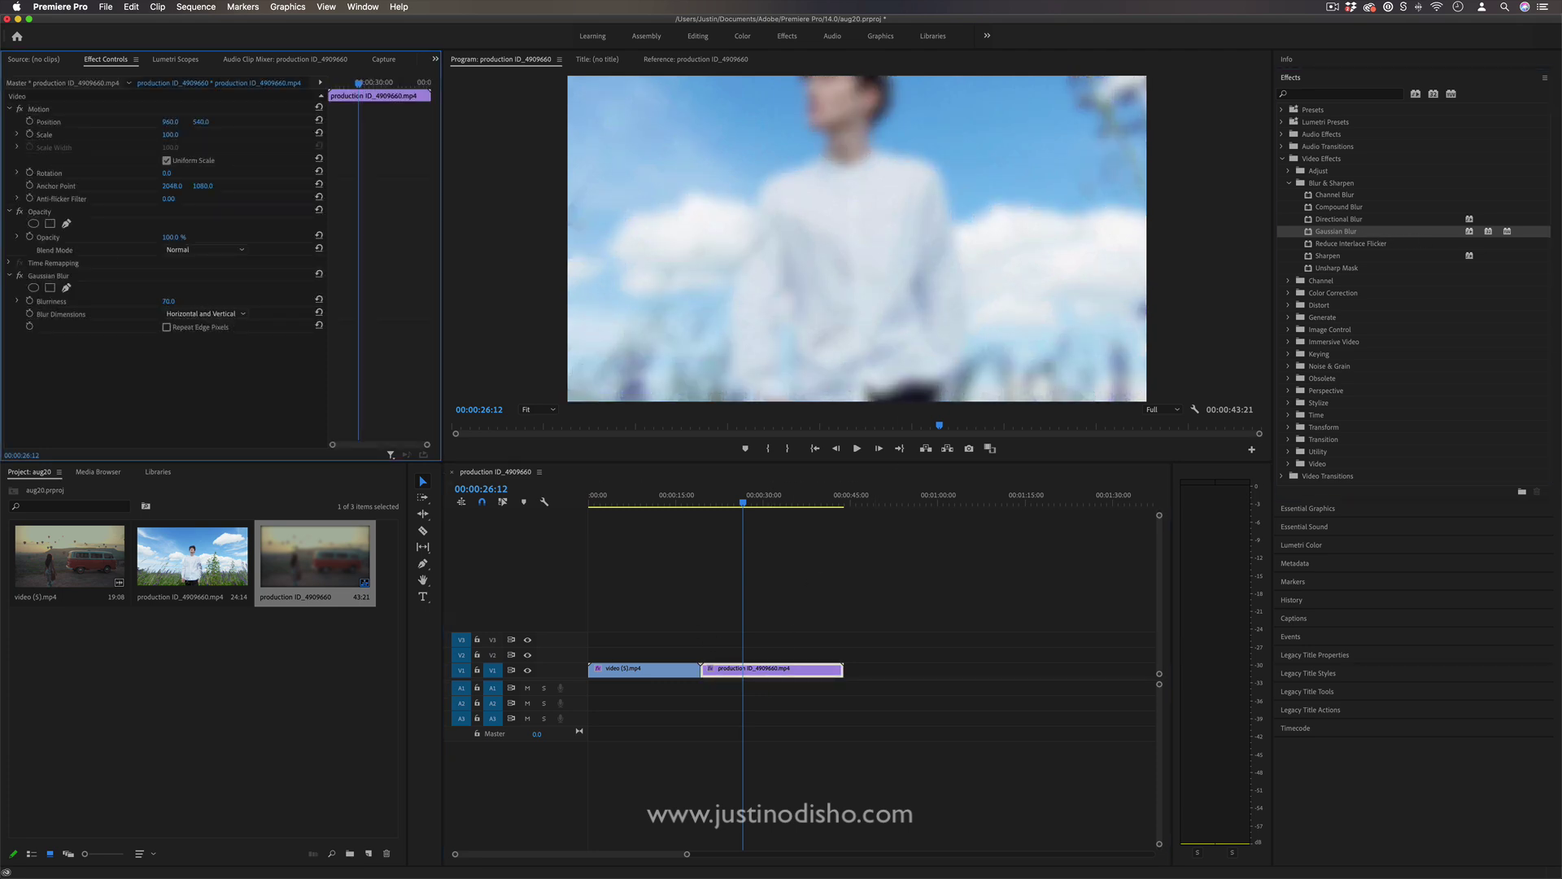
left_click(65, 279)
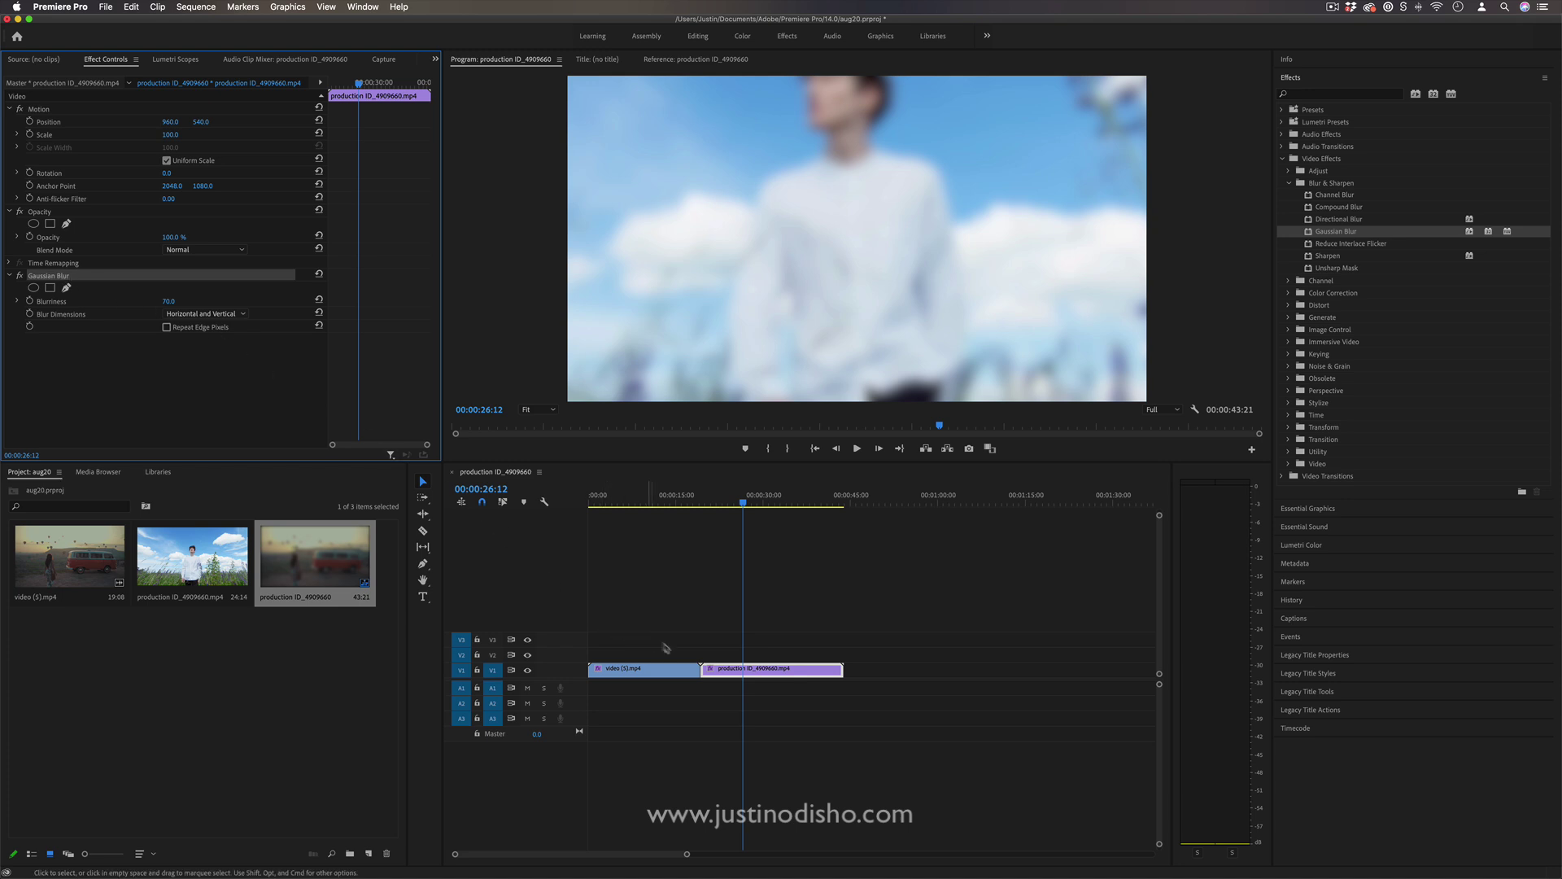
left_click(652, 669)
left_click_drag(935, 544, 925, 606)
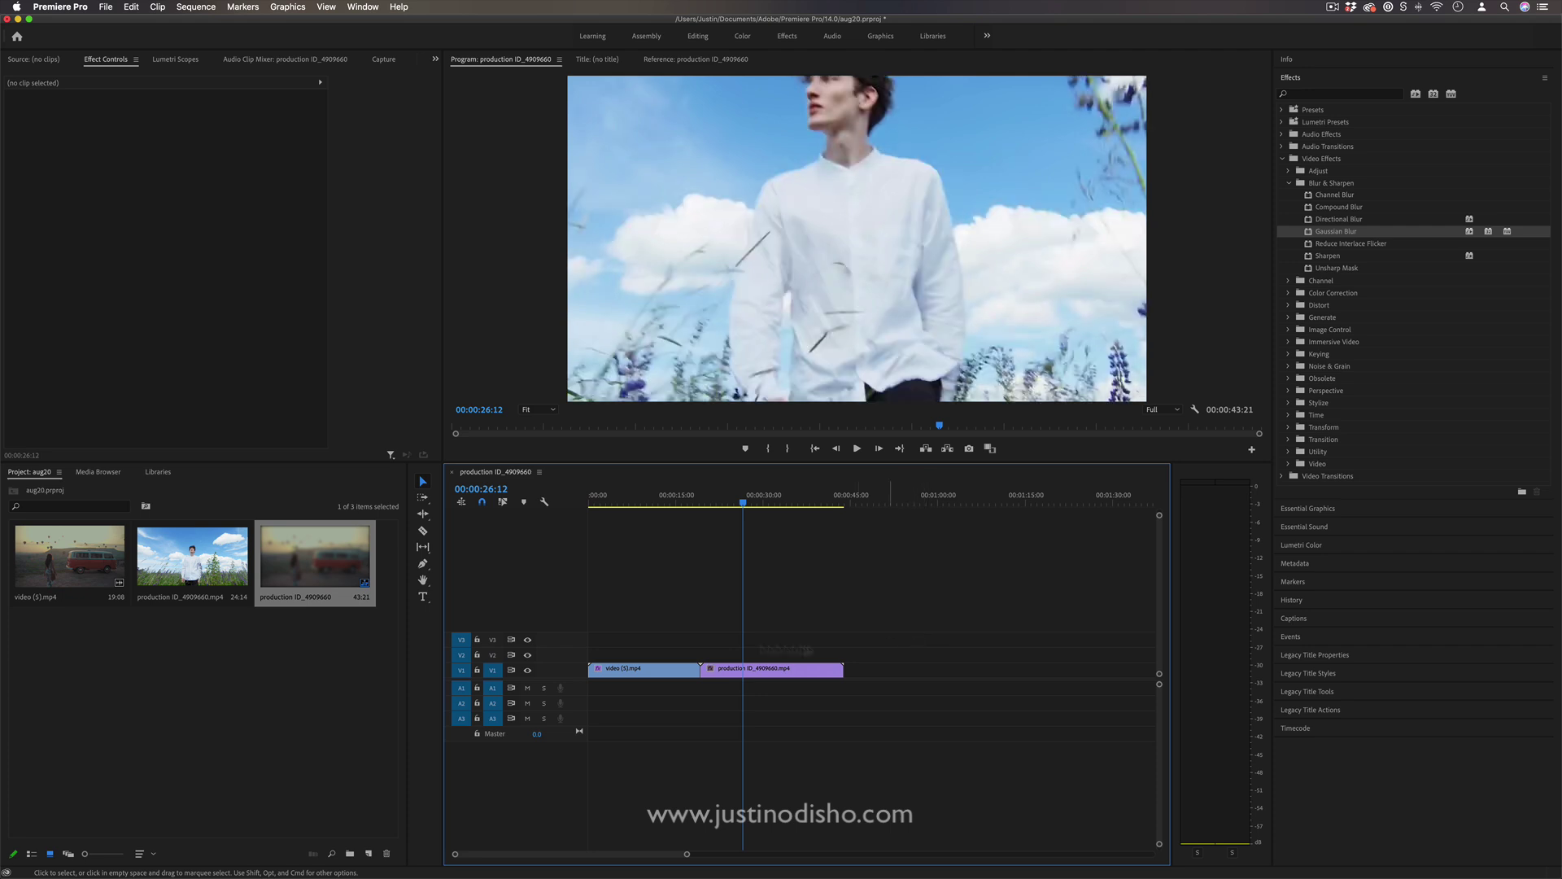
- Create a 1920x1080, 24 fps adjustment layer via File > New > Adjustment Layer
left_click(642, 539)
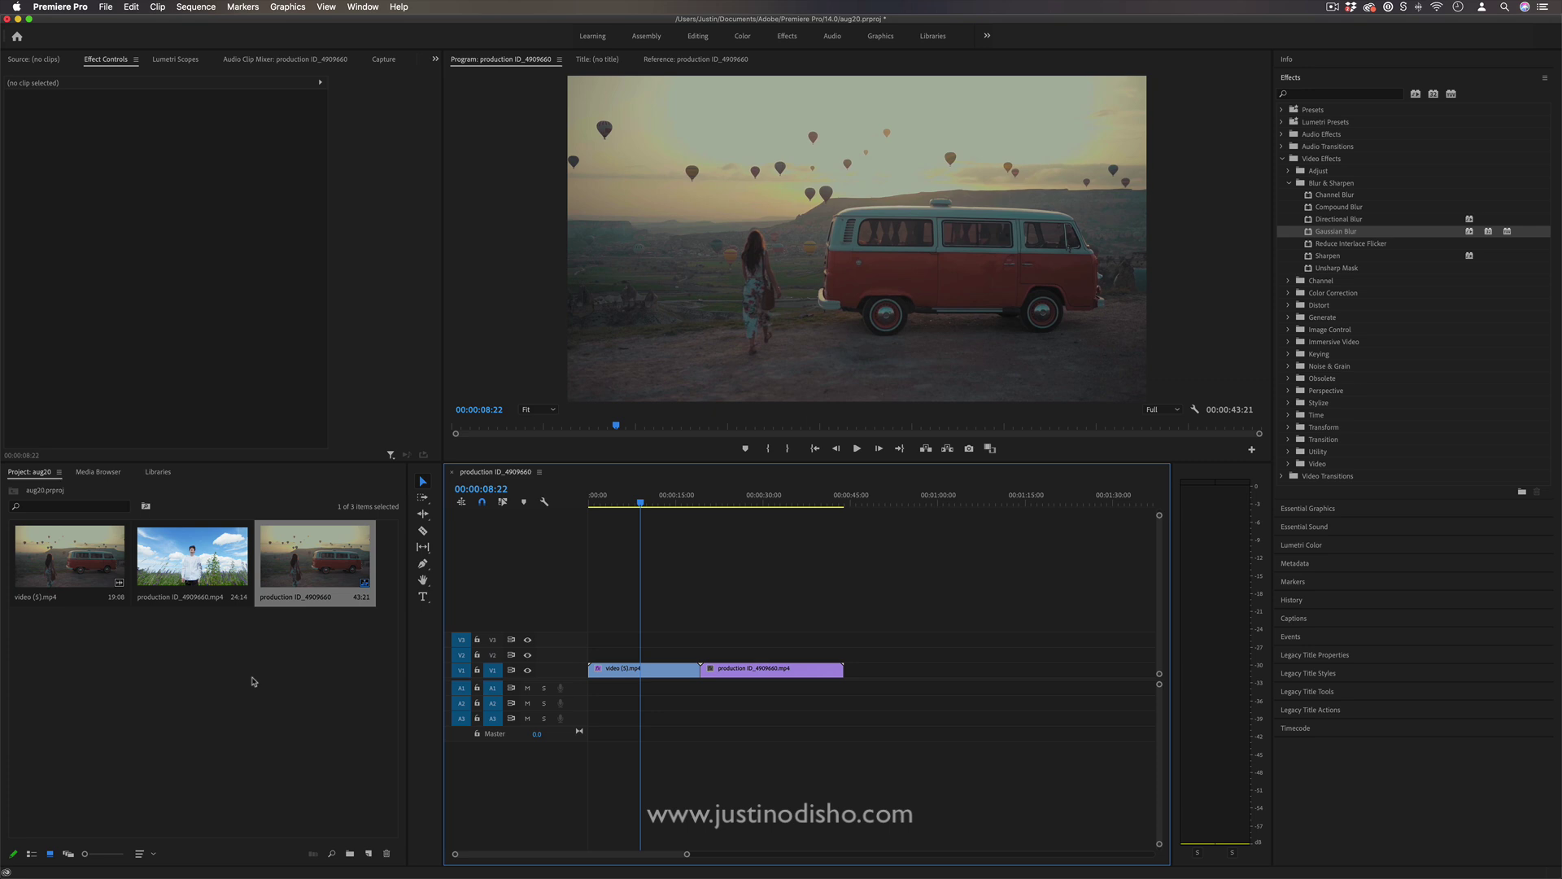
left_click(210, 675)
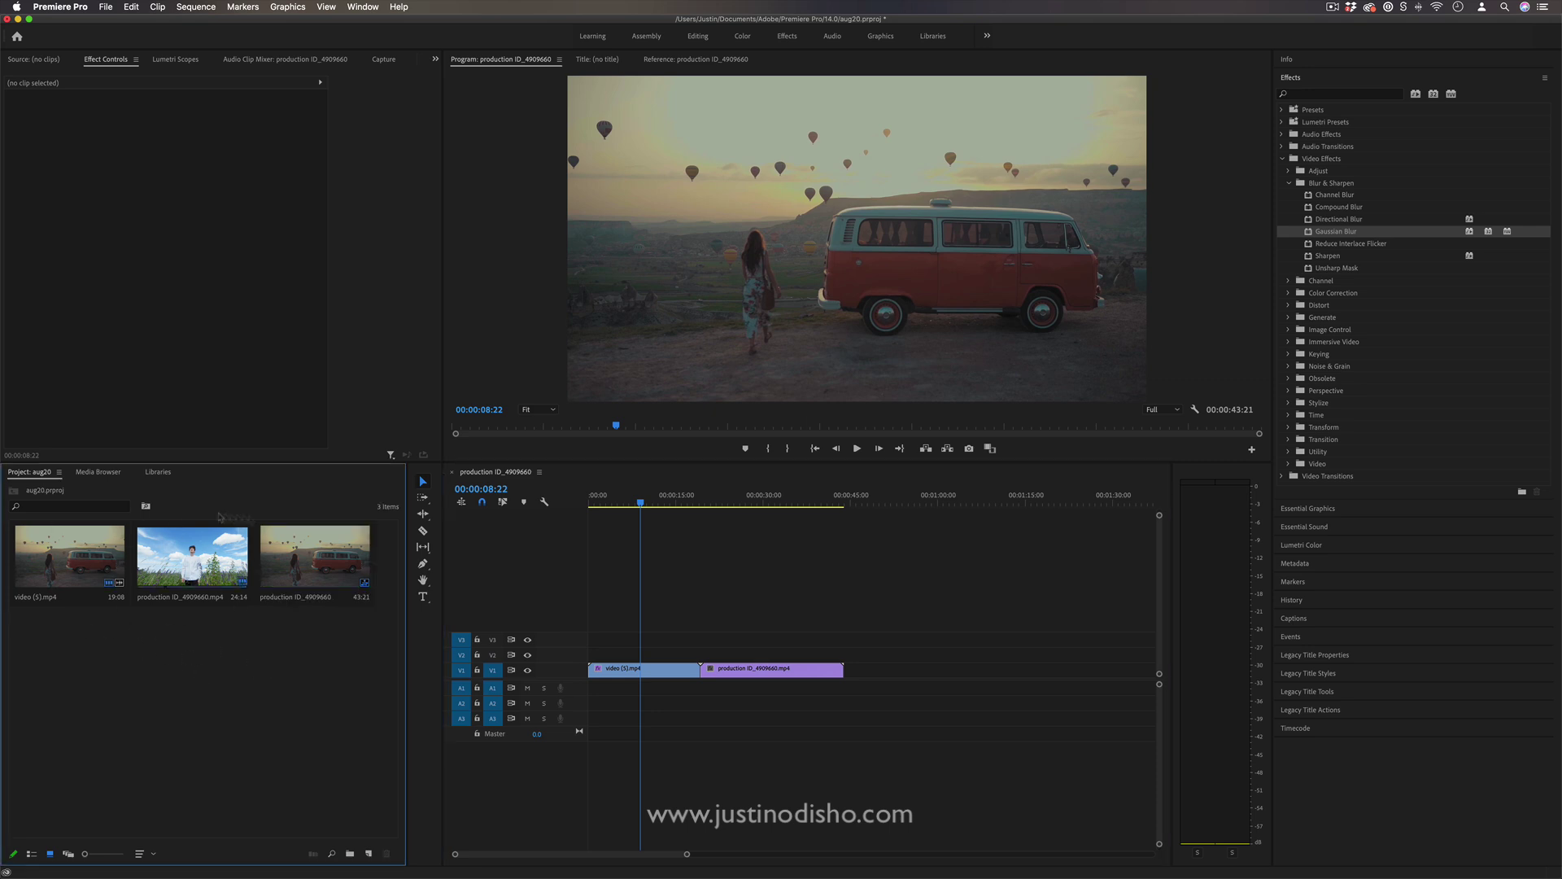
left_click(108, 9)
mouse_move(146, 22)
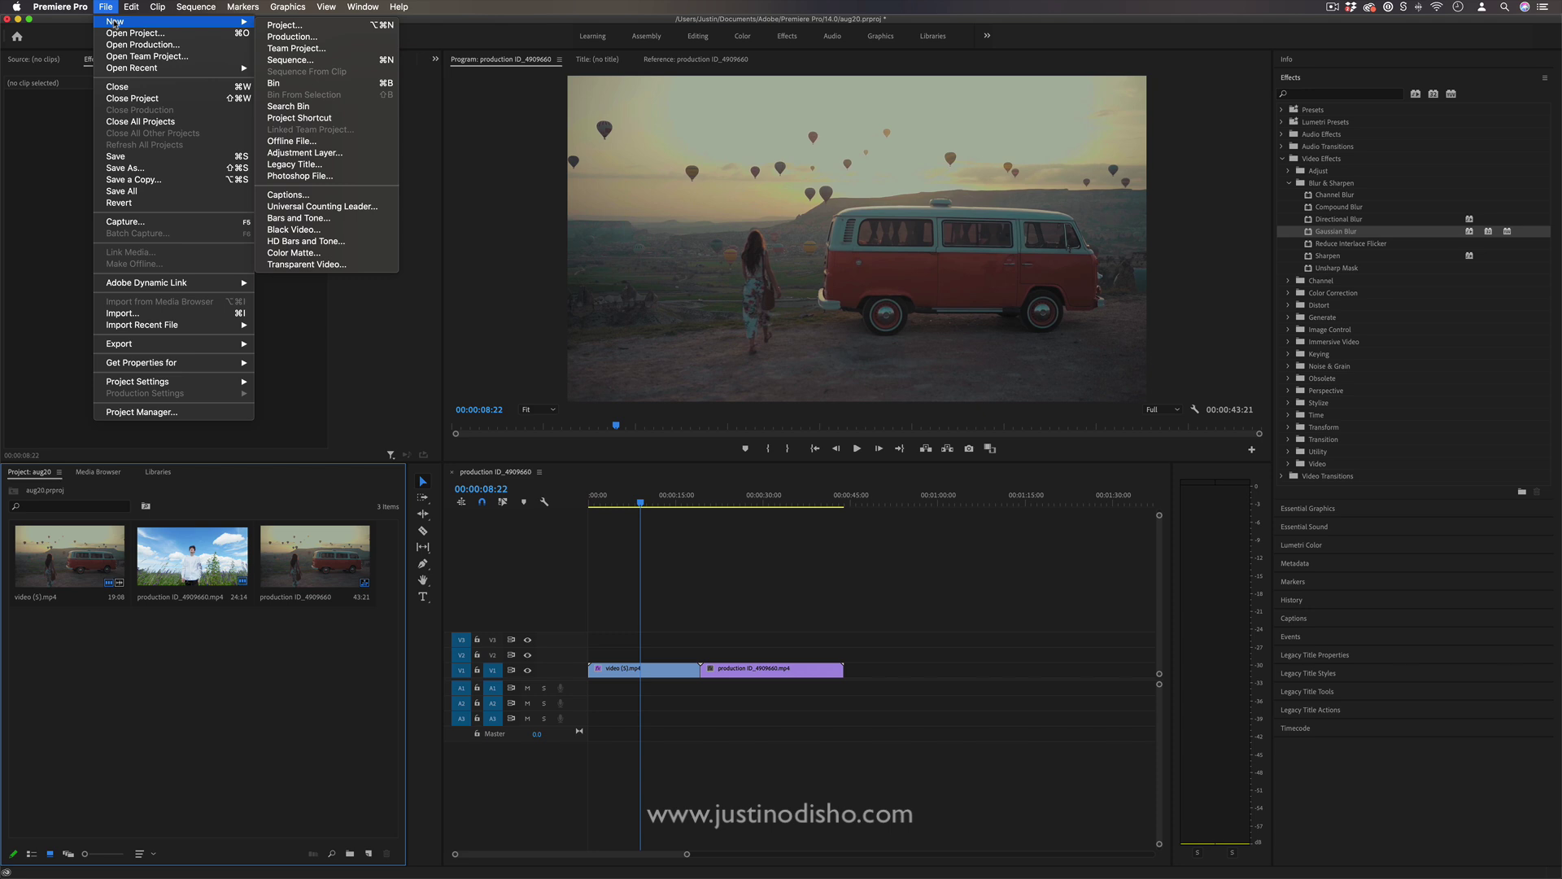
left_click(324, 155)
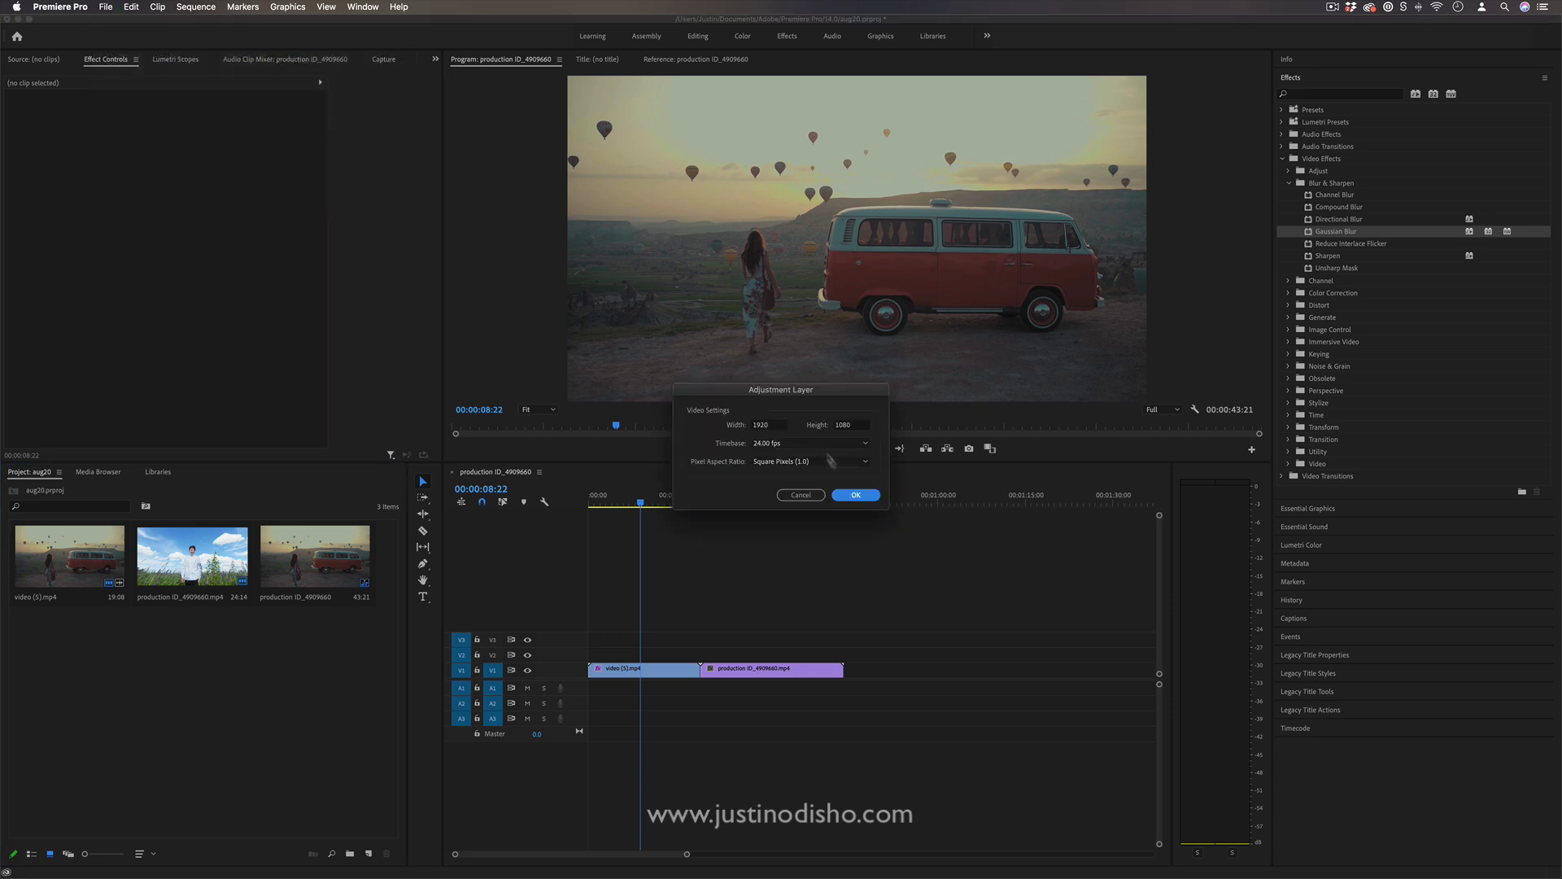
double_click(777, 424)
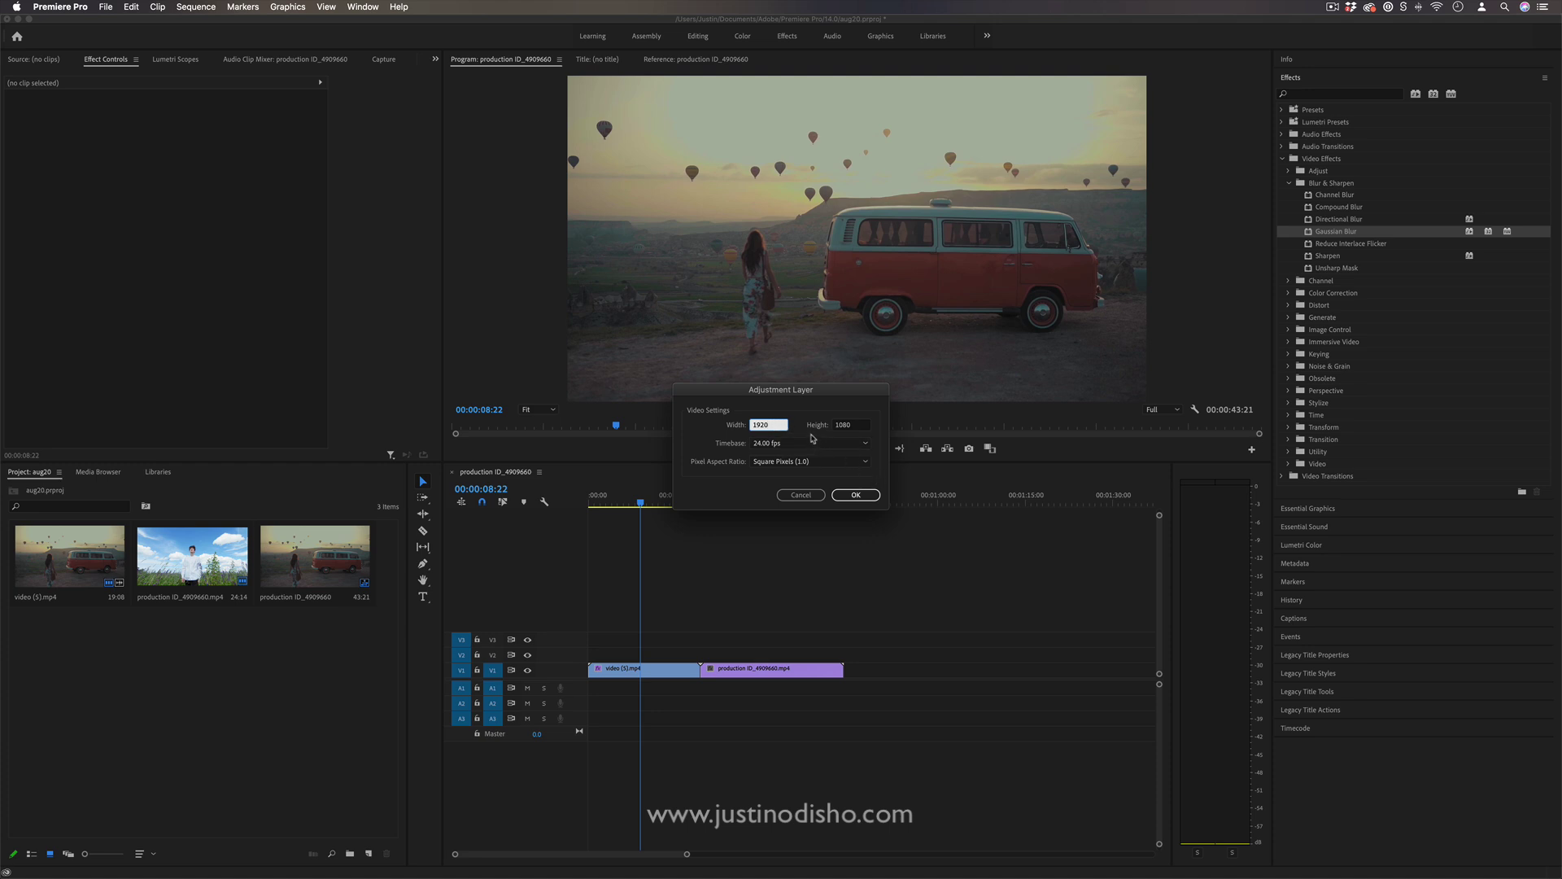
left_click(856, 495)
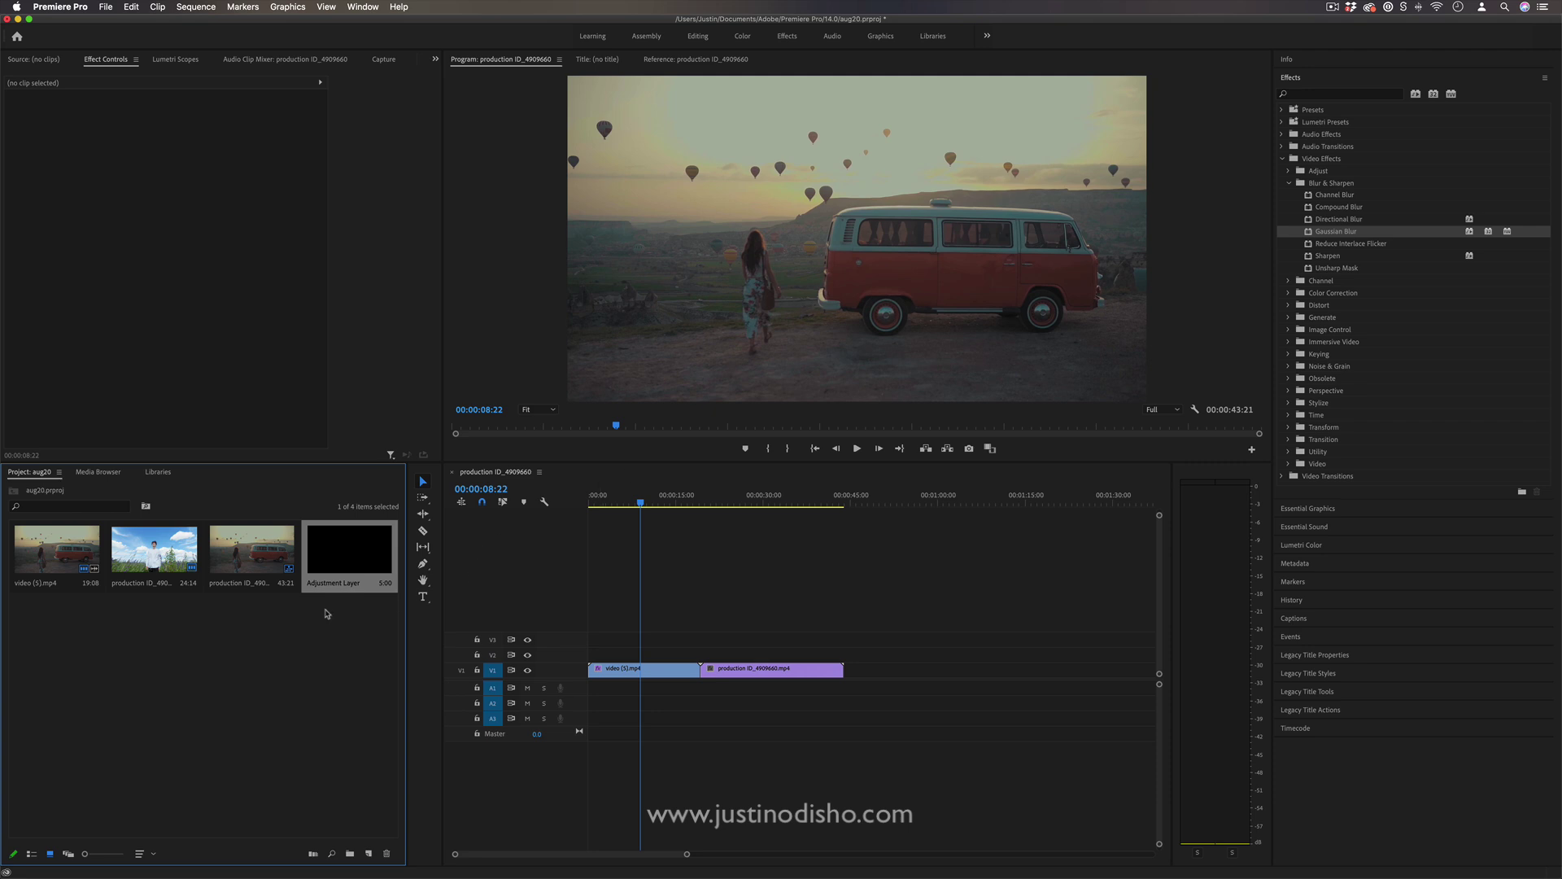
- Rename the adjustment layer to 'Effects' and place it on track V3
left_click(328, 613)
left_click(334, 547)
left_click(346, 584)
type("Effects")
key("Return")
left_click(350, 555)
left_click_drag(336, 558, 825, 642)
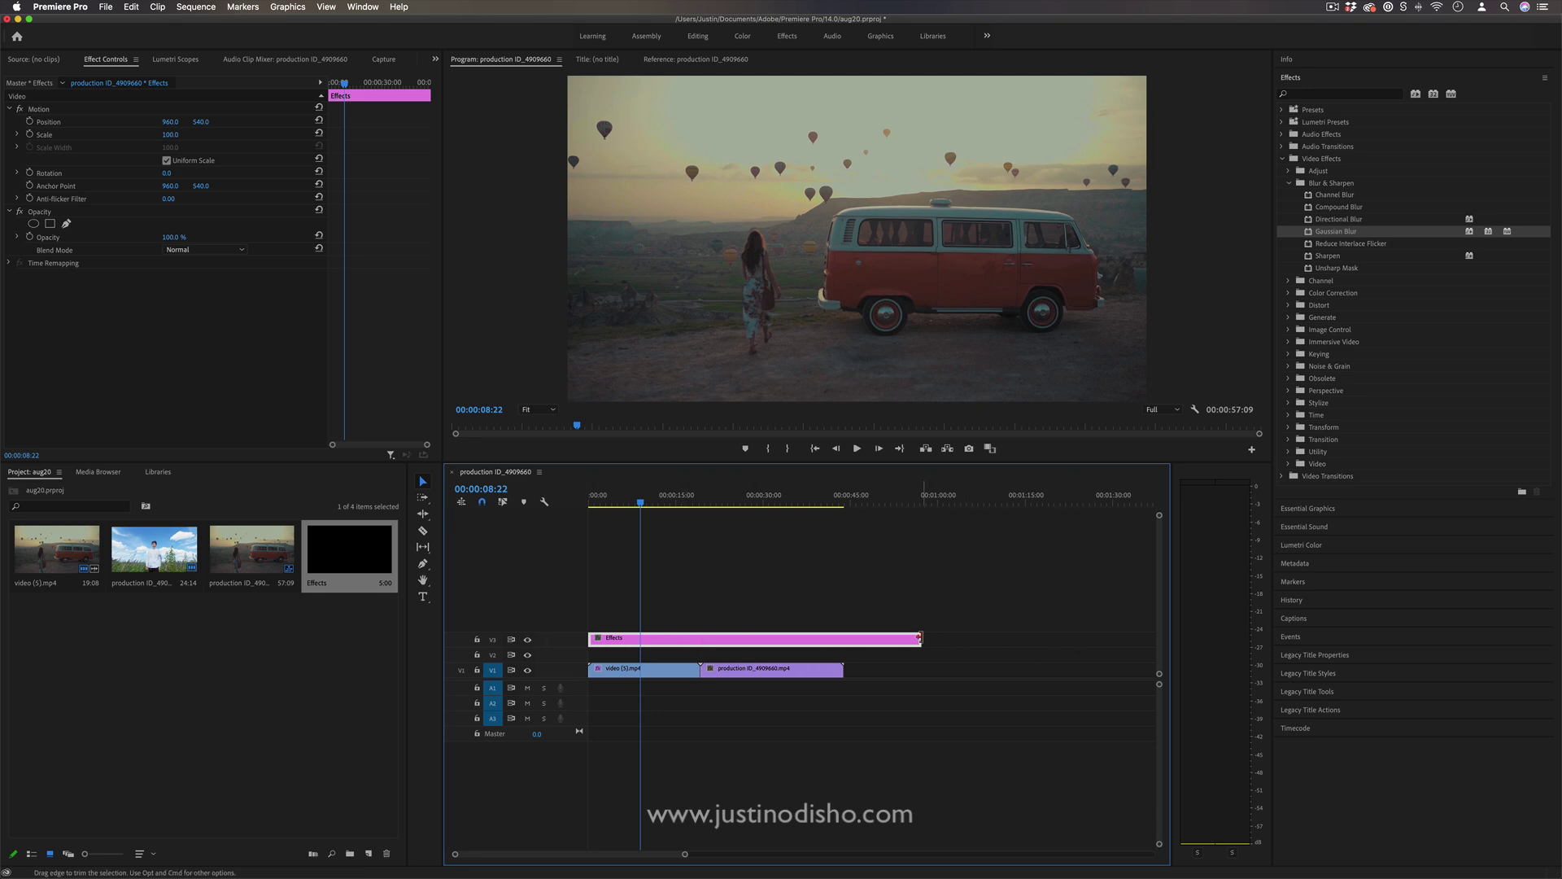
- Extend the Effects layer past the clips and give it Gaussian Blur at Blurriness 143
left_click_drag(920, 637, 961, 639)
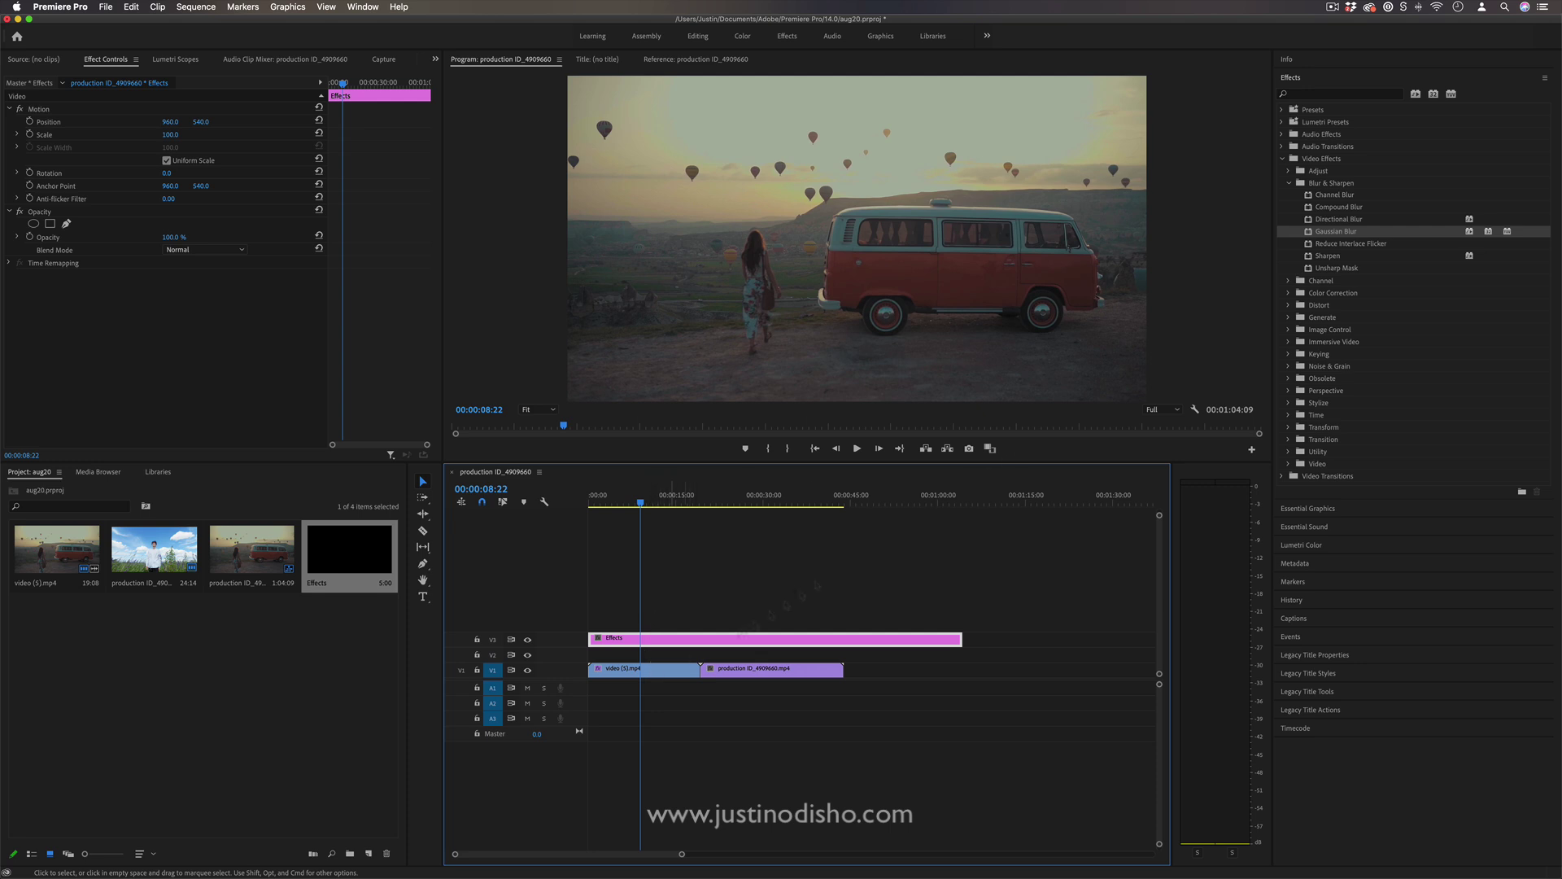
left_click_drag(1346, 236, 669, 643)
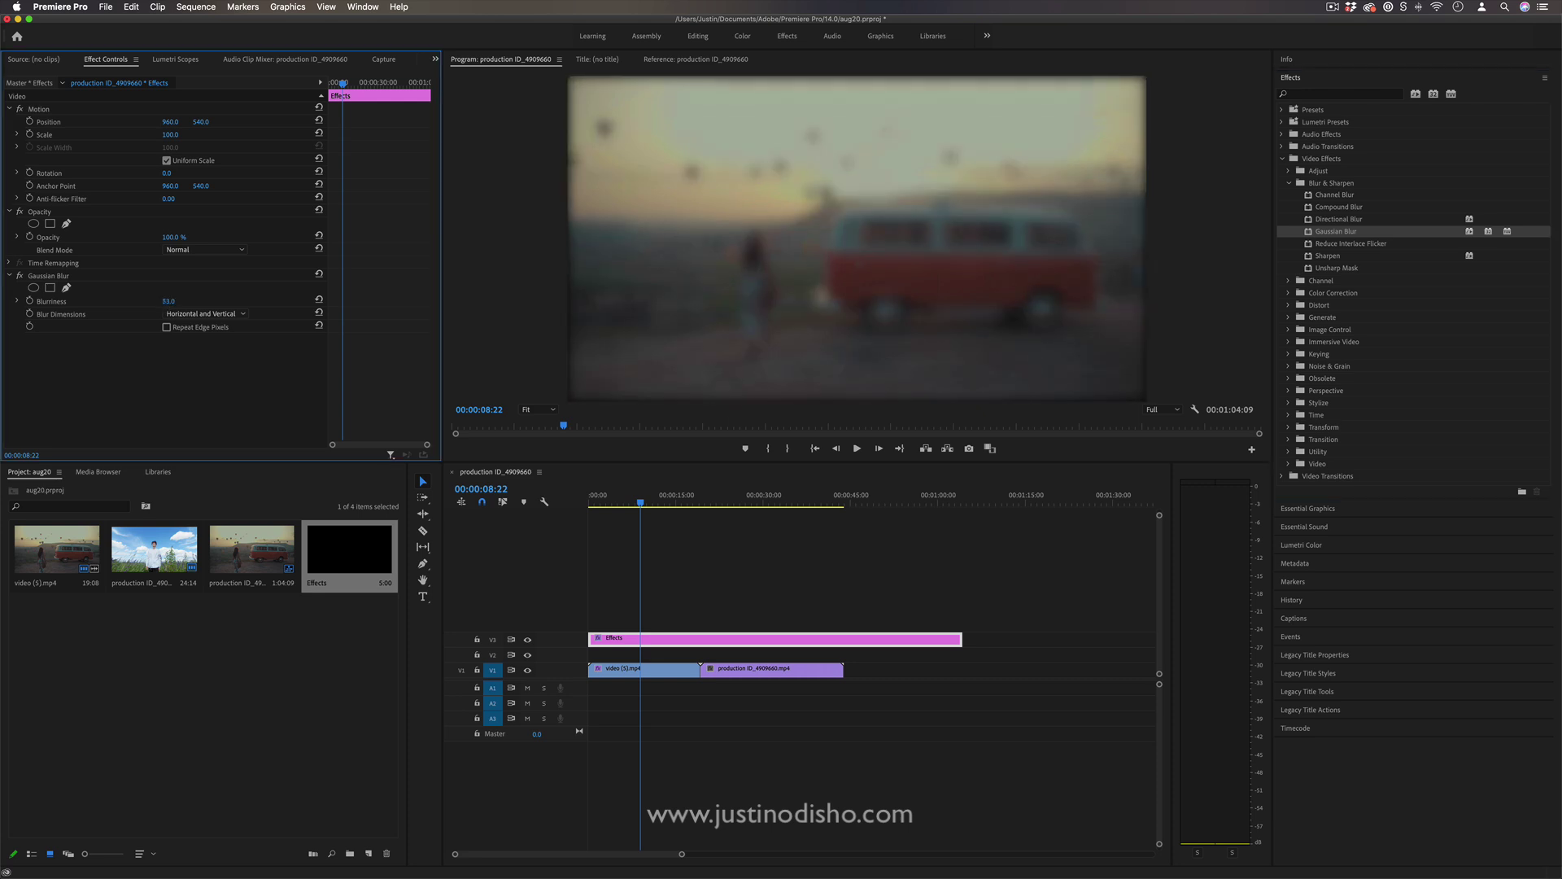
left_click_drag(166, 301, 298, 301)
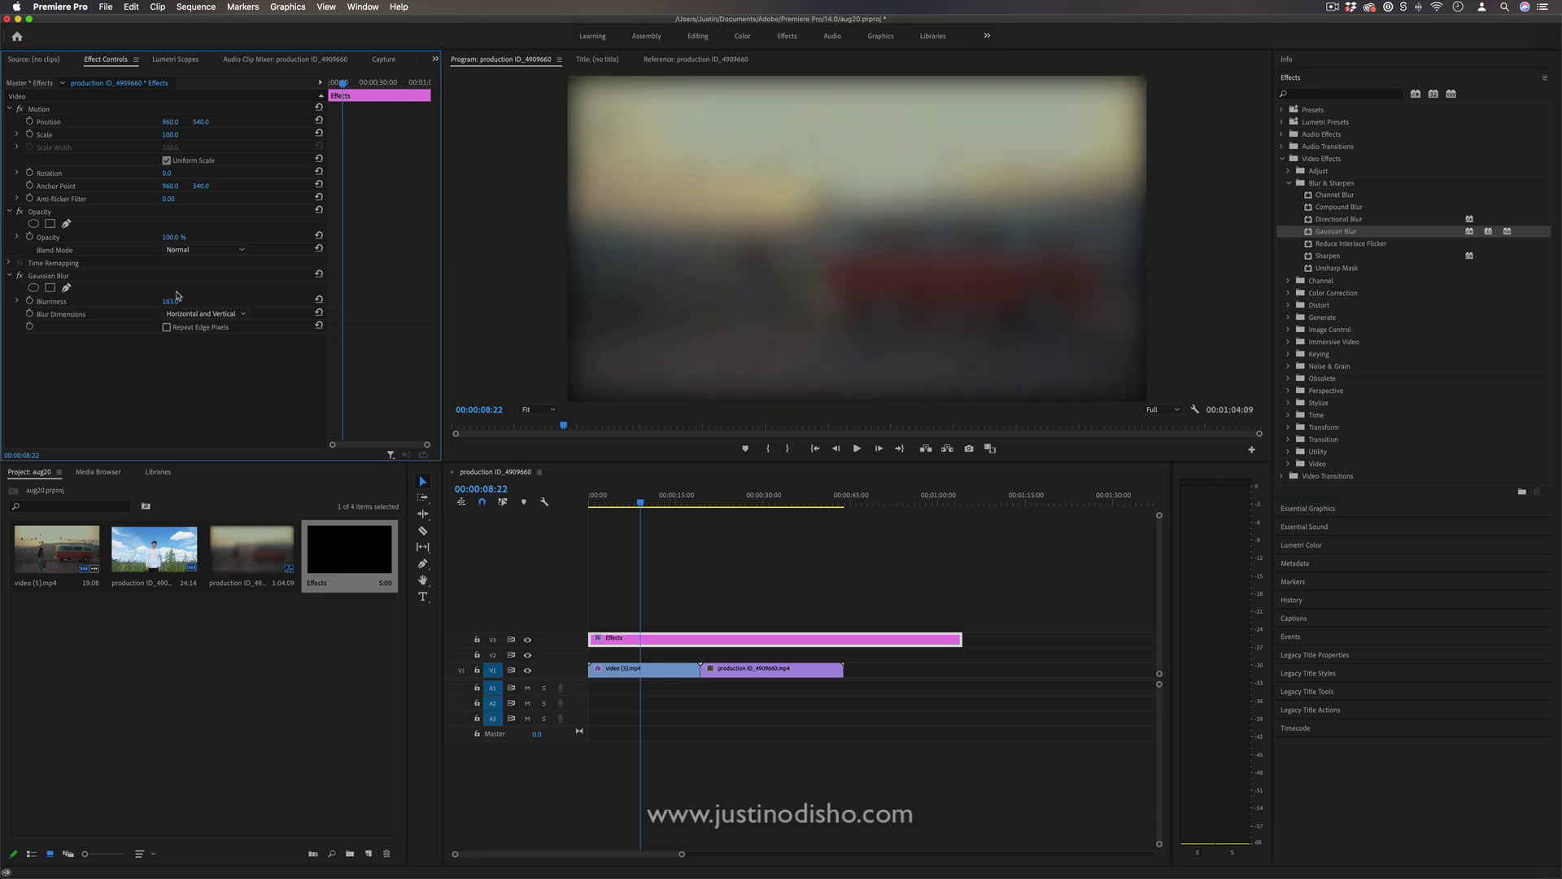
- Move the production clip onto V2 at the start and turn off track V3's output
left_click_drag(651, 505, 815, 509)
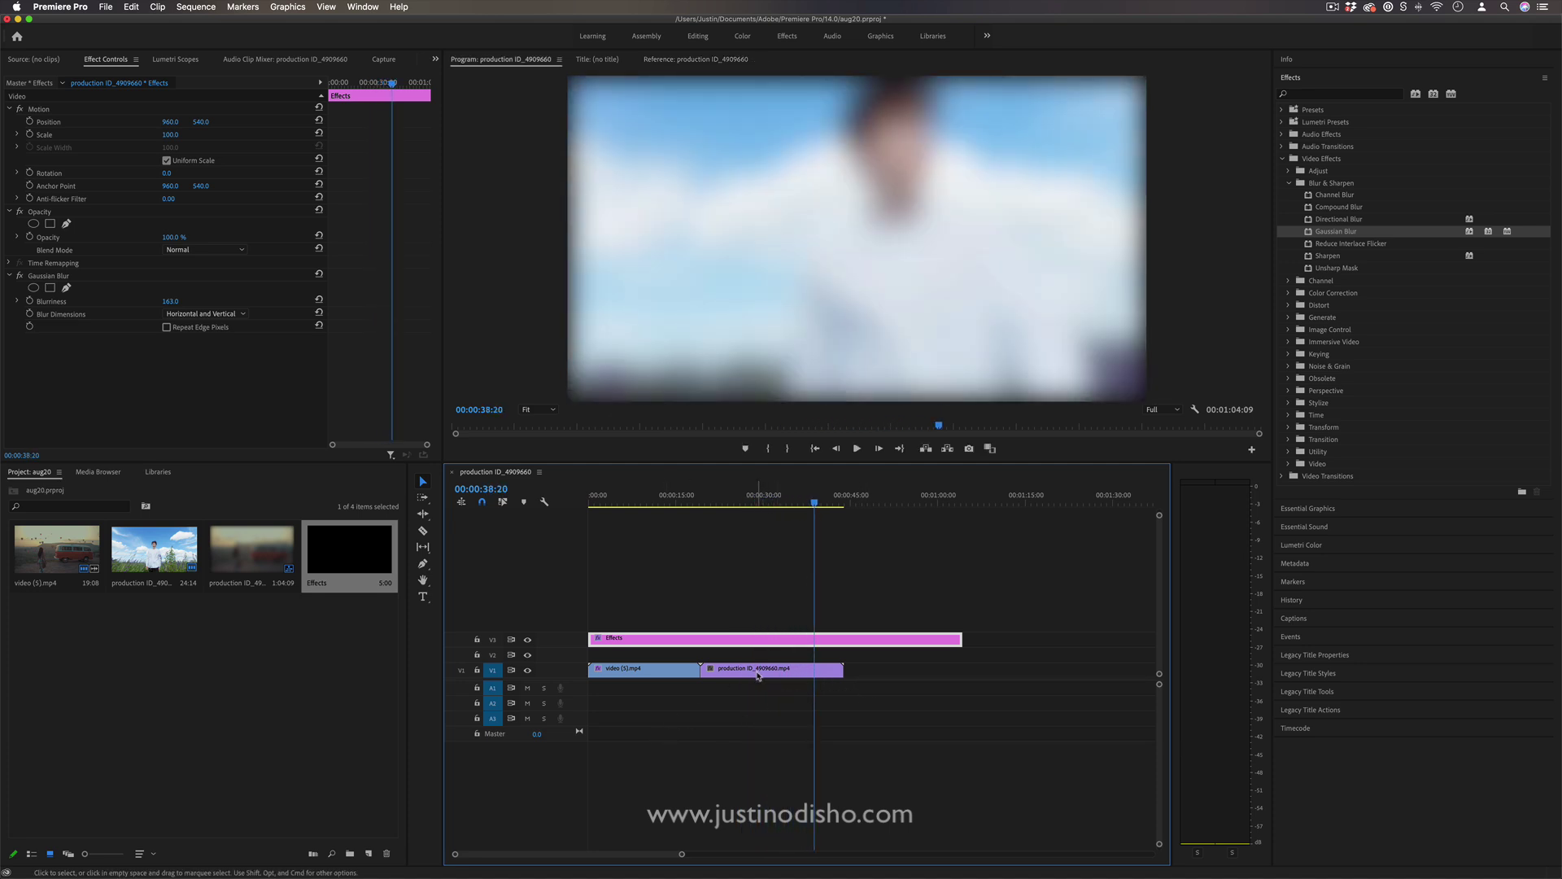
left_click(667, 506)
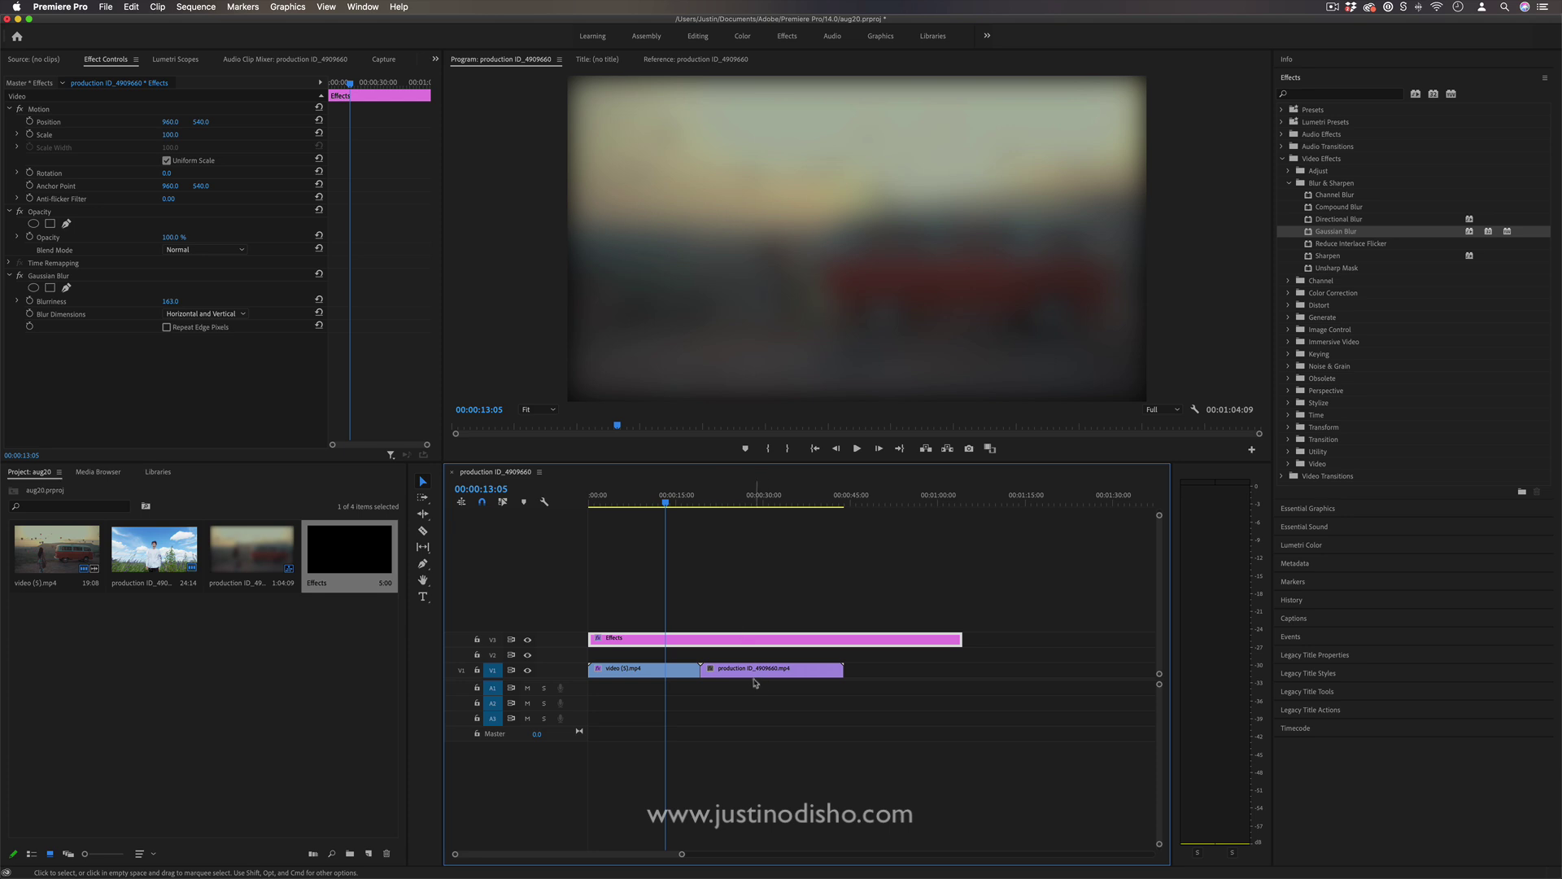
left_click_drag(755, 684, 643, 668)
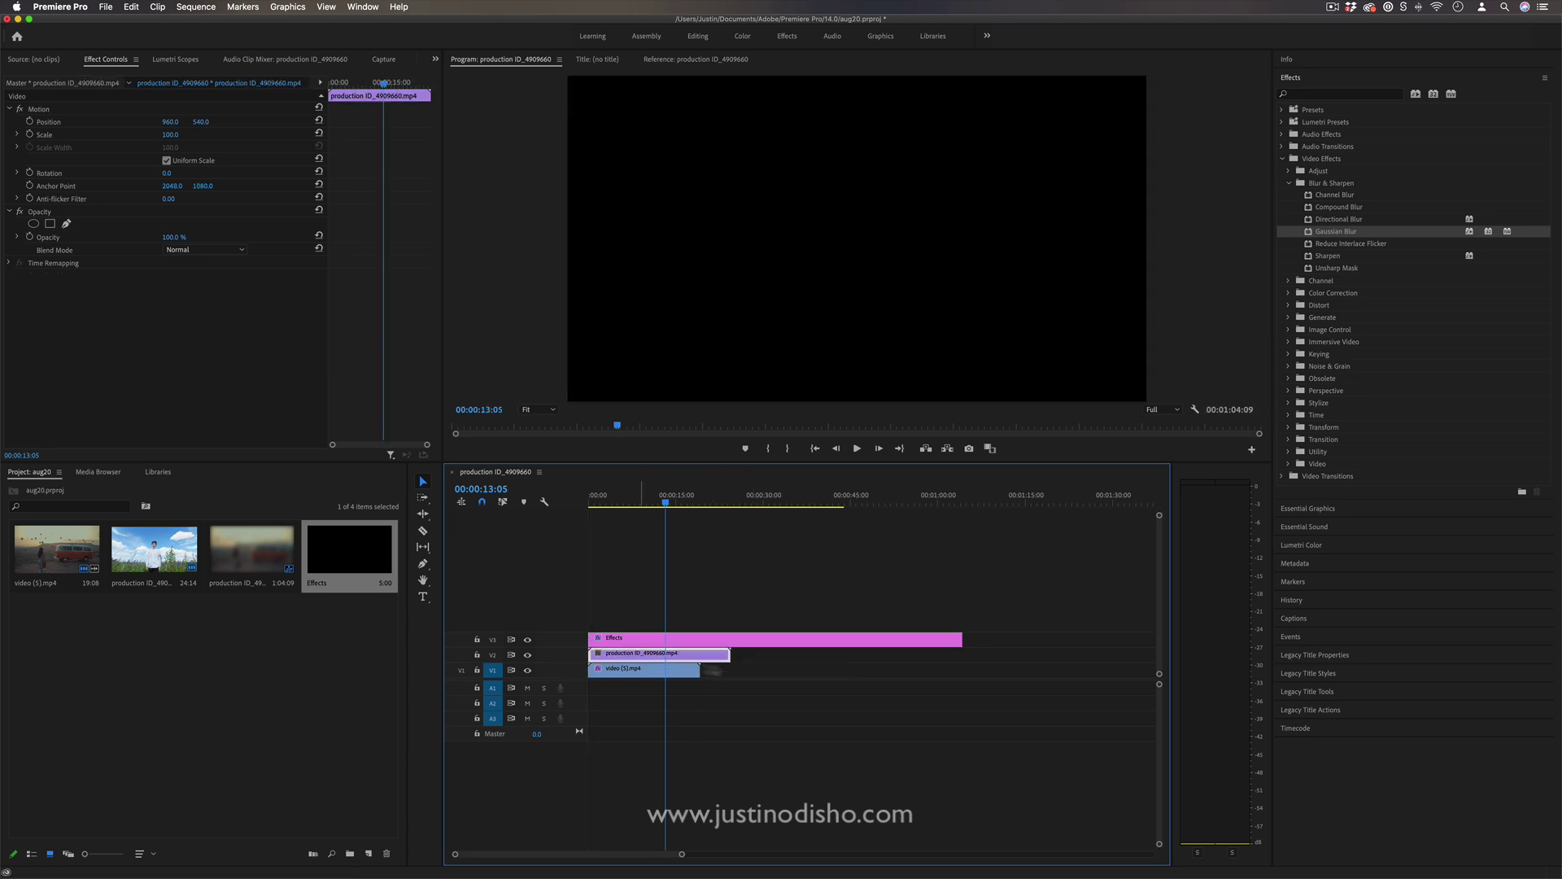
left_click(618, 639)
left_click(527, 640)
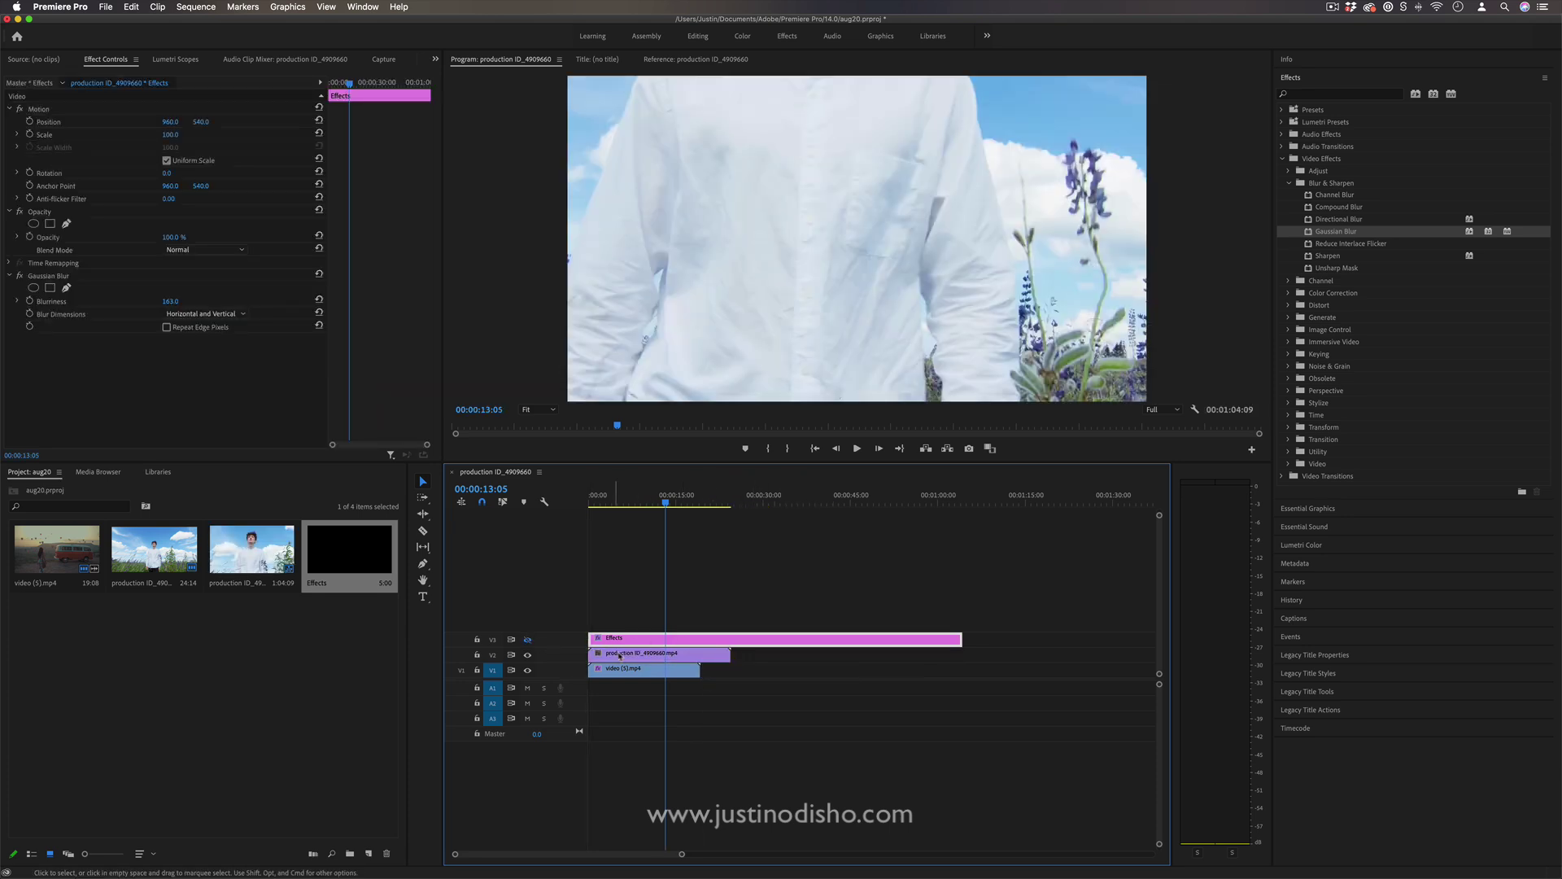
left_click(620, 656)
- Set the production clip to Multiply blend mode at 100% opacity and Scale 55
left_click_drag(169, 237, 123, 236)
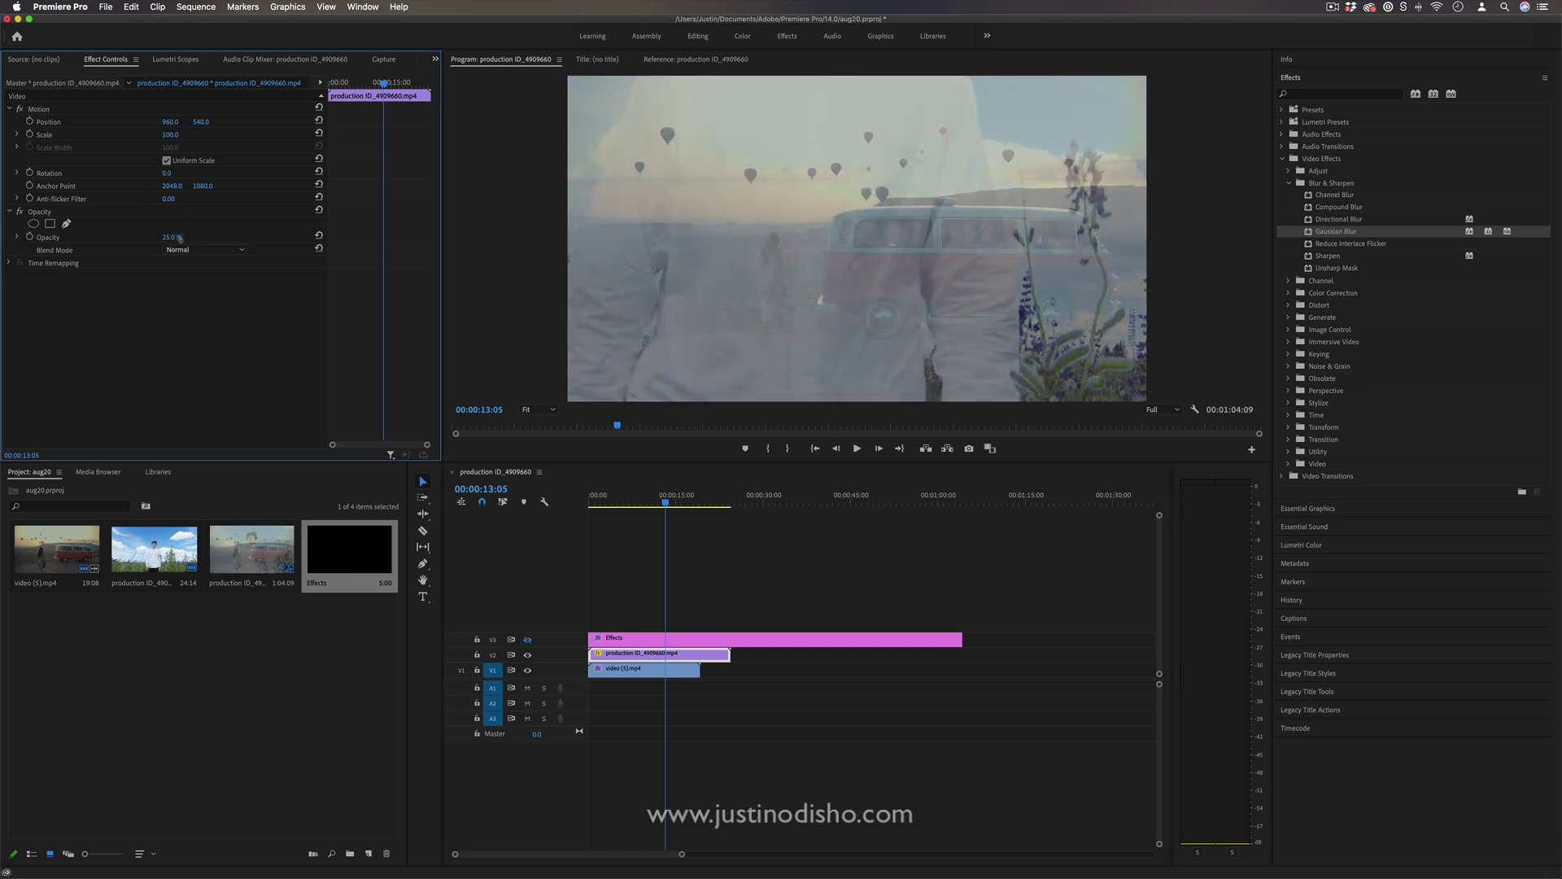
left_click(203, 250)
left_click(210, 292)
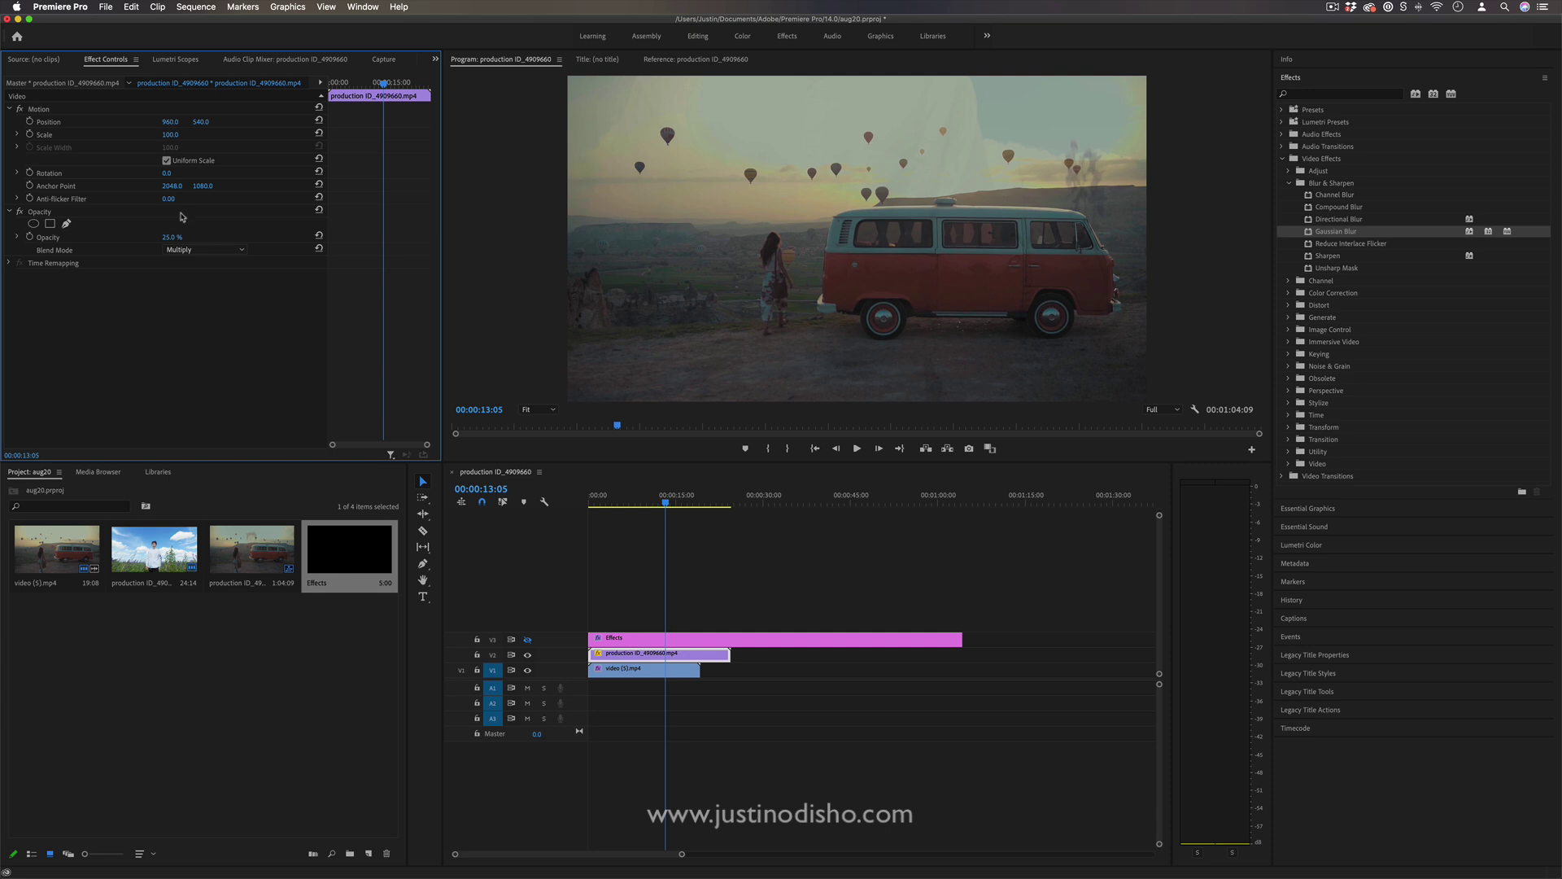
left_click_drag(171, 237, 244, 236)
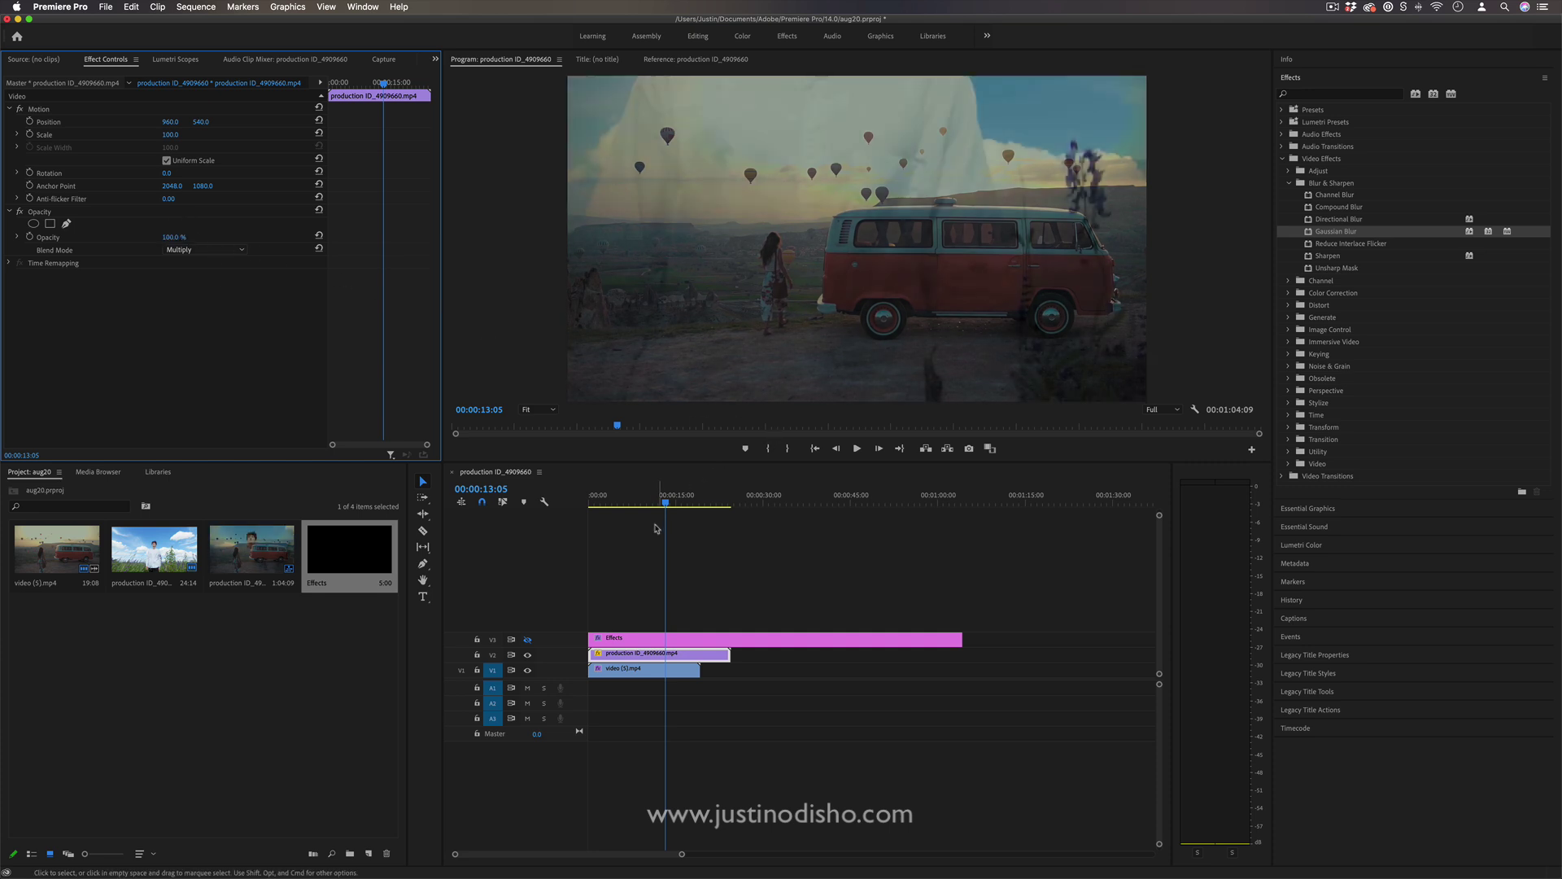
left_click_drag(170, 135, 134, 134)
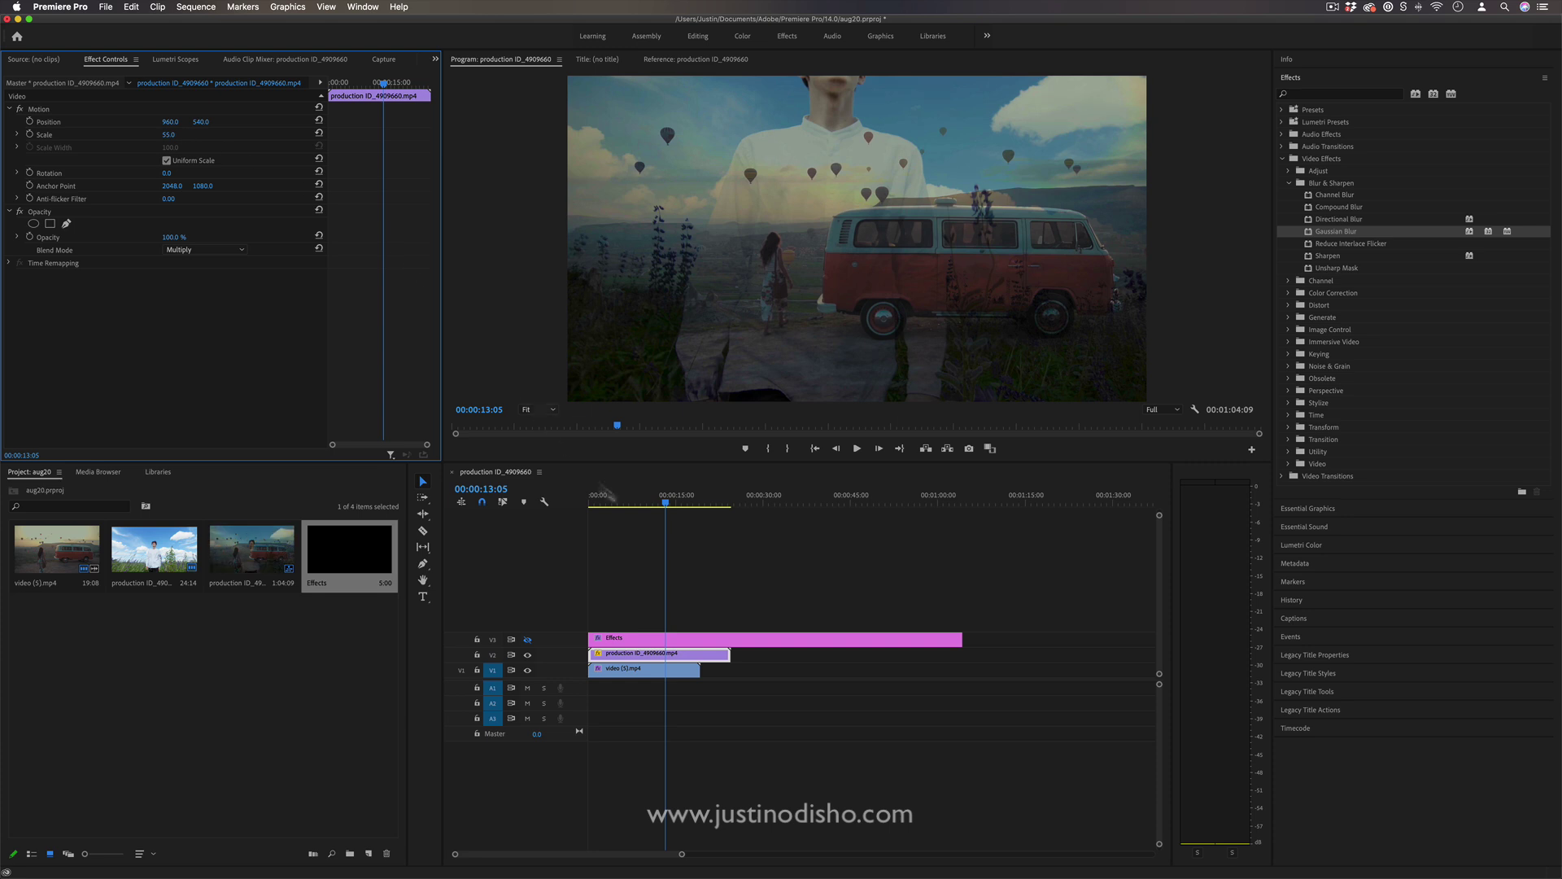
- Turn track V3 back on and disable the Effects layer's second Gaussian Blur
left_click(774, 643)
left_click(527, 639)
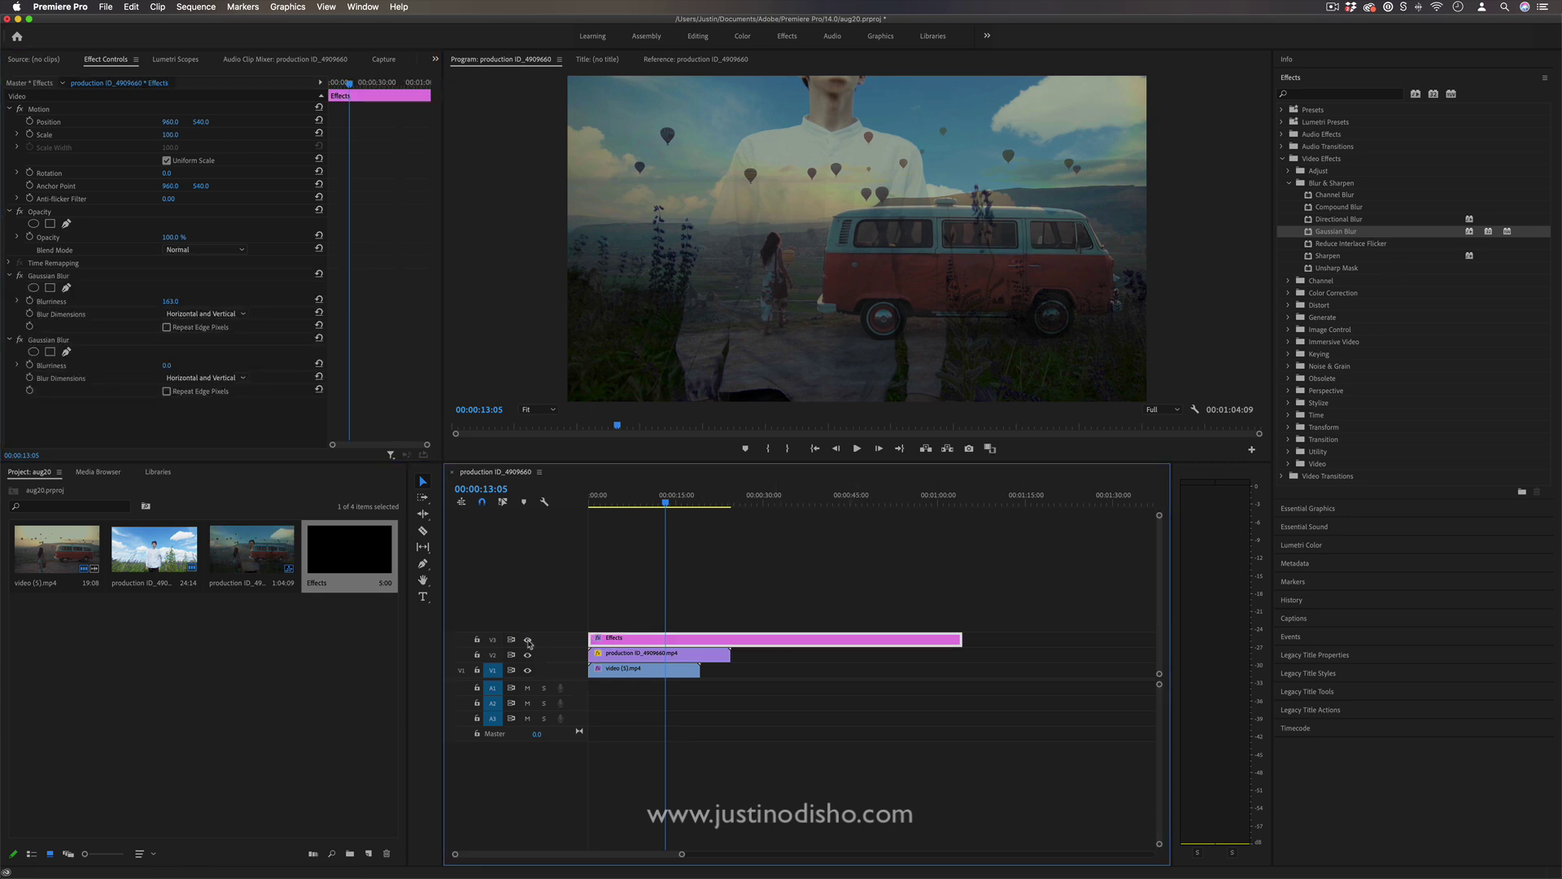
left_click(167, 366)
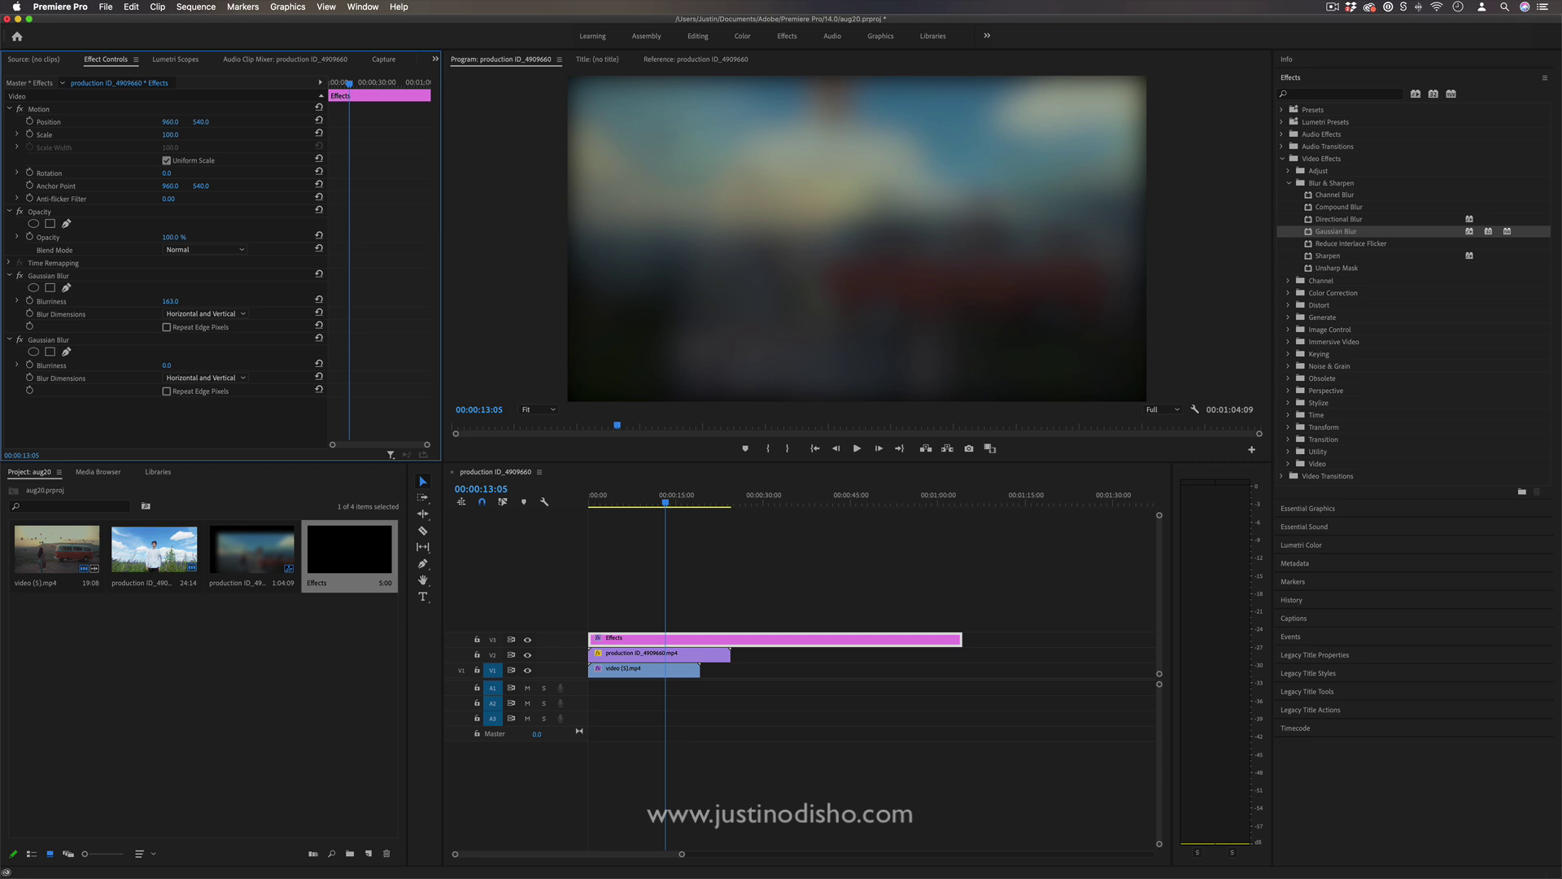
left_click(20, 341)
left_click_drag(790, 722, 635, 648)
- Nest the three clips and apply Gaussian Blur, then undo back to separate clips
right_click(635, 650)
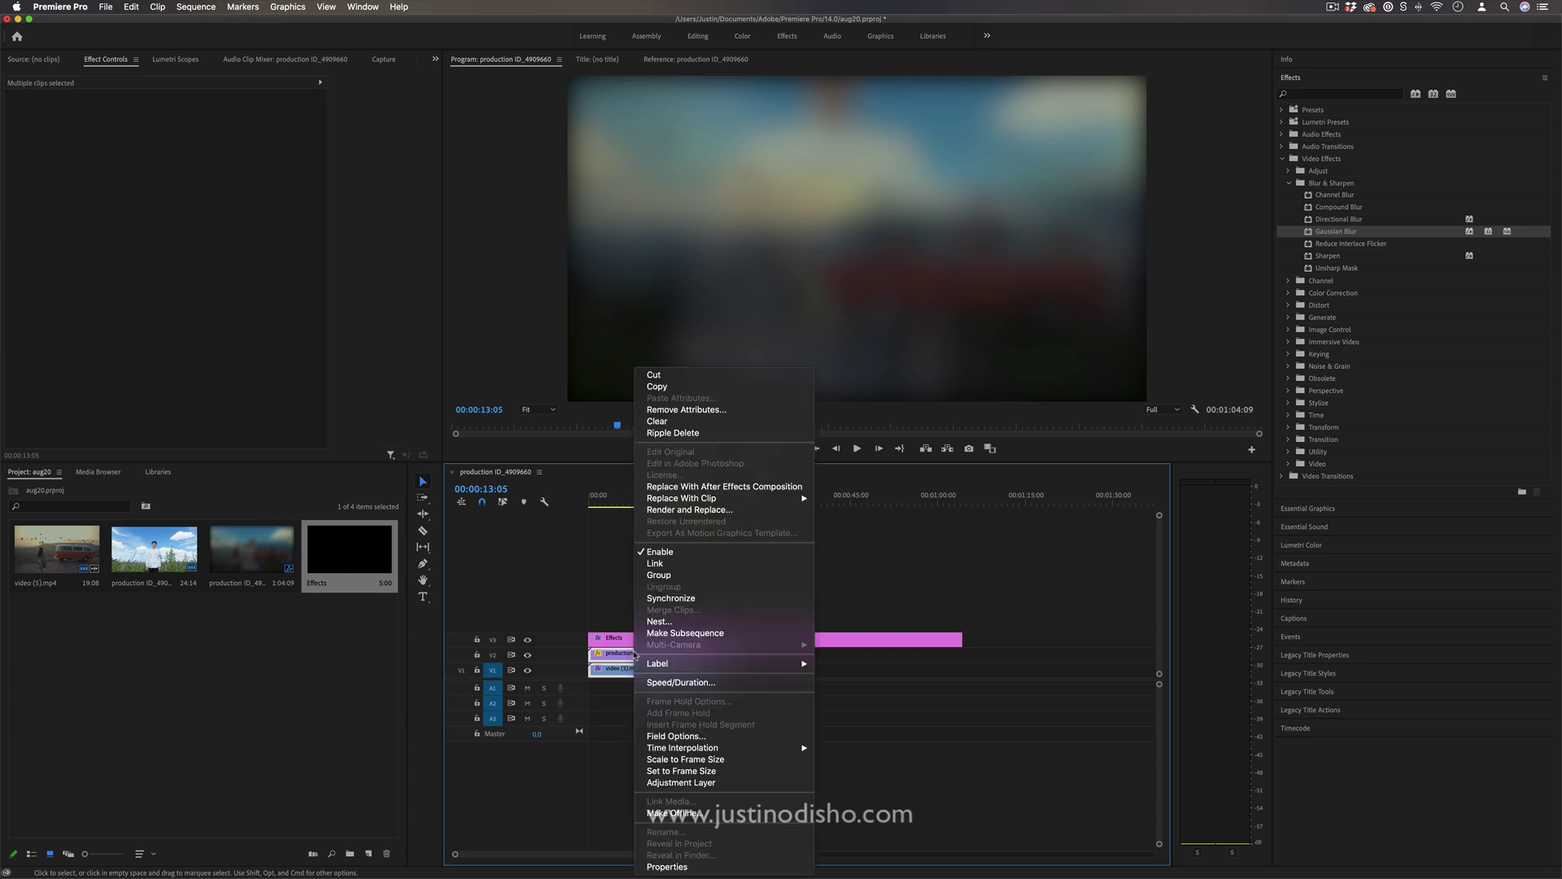
left_click(675, 622)
key("Return")
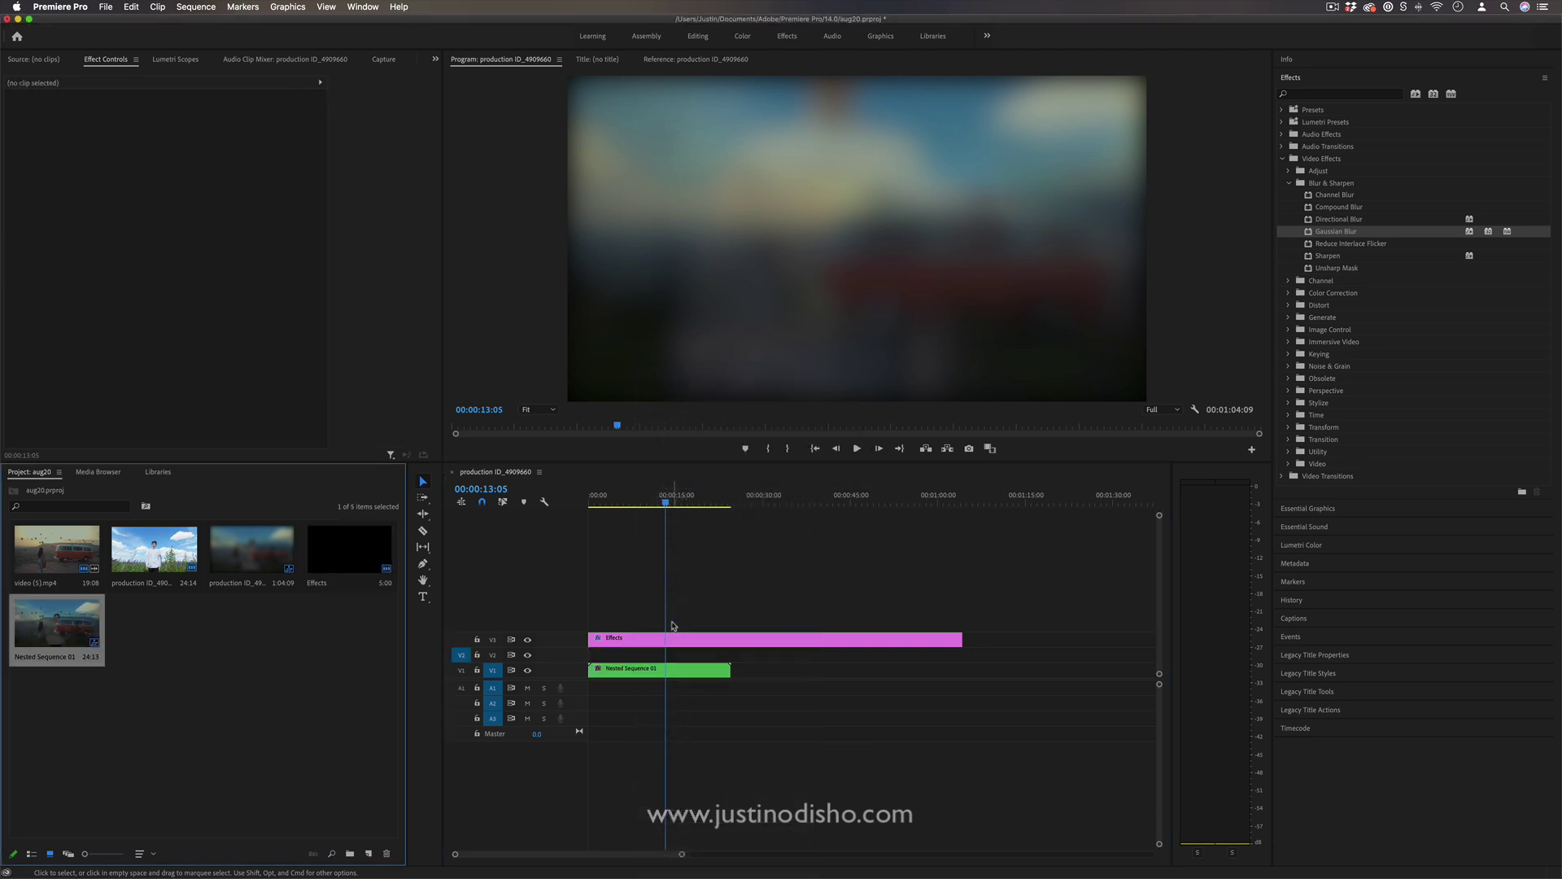
left_click(684, 674)
left_click_drag(1378, 234, 651, 668)
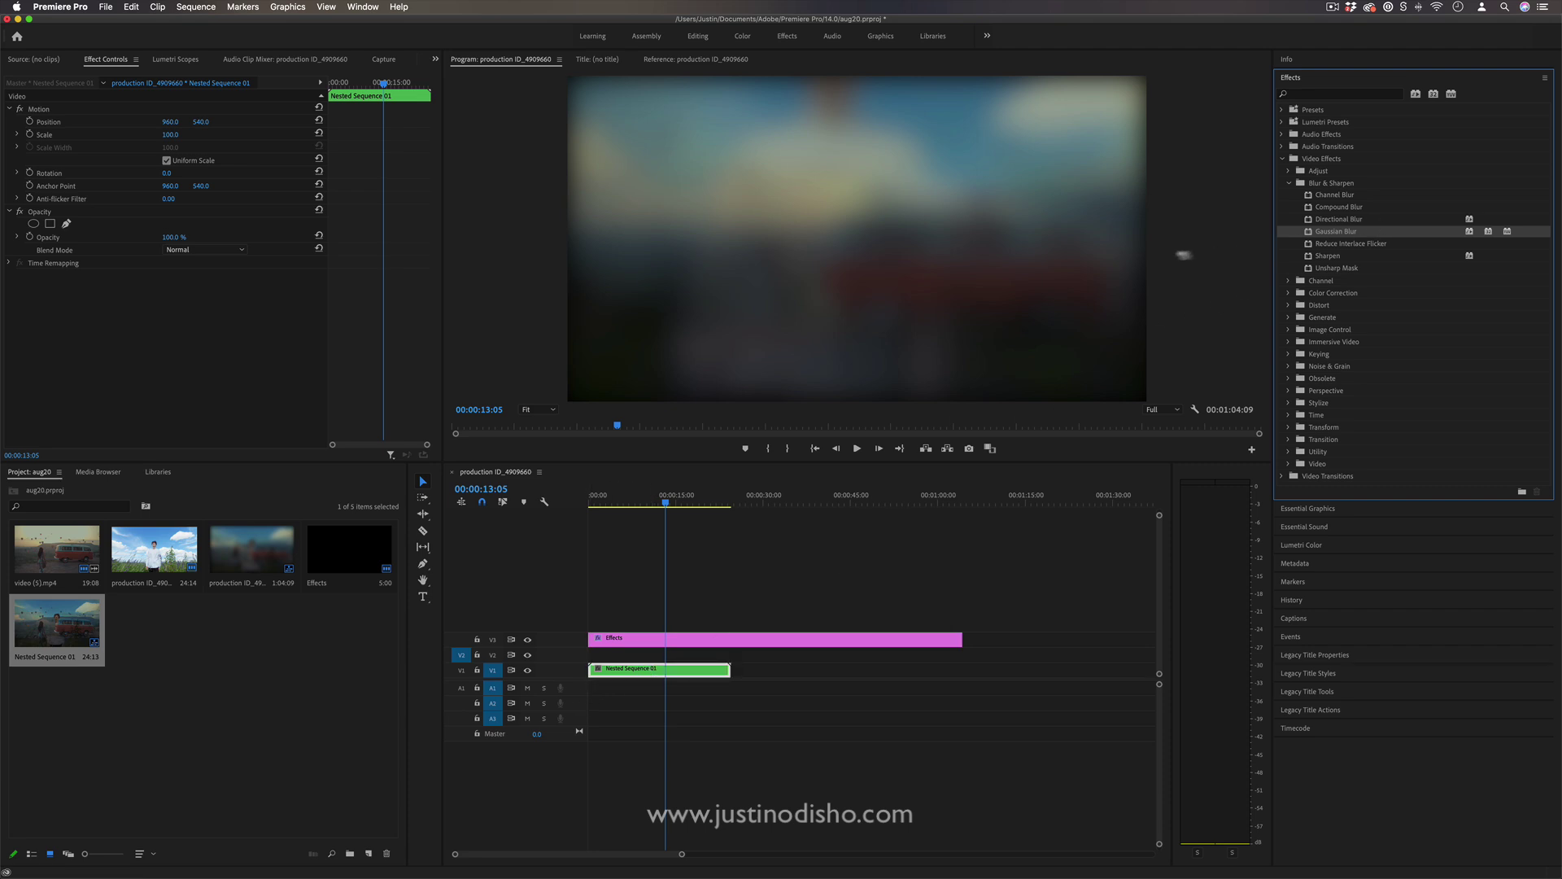
key("cmd+z")
key("cmd+z")
- Delete both Gaussian Blur effects from the Effects adjustment layer
left_click(722, 638)
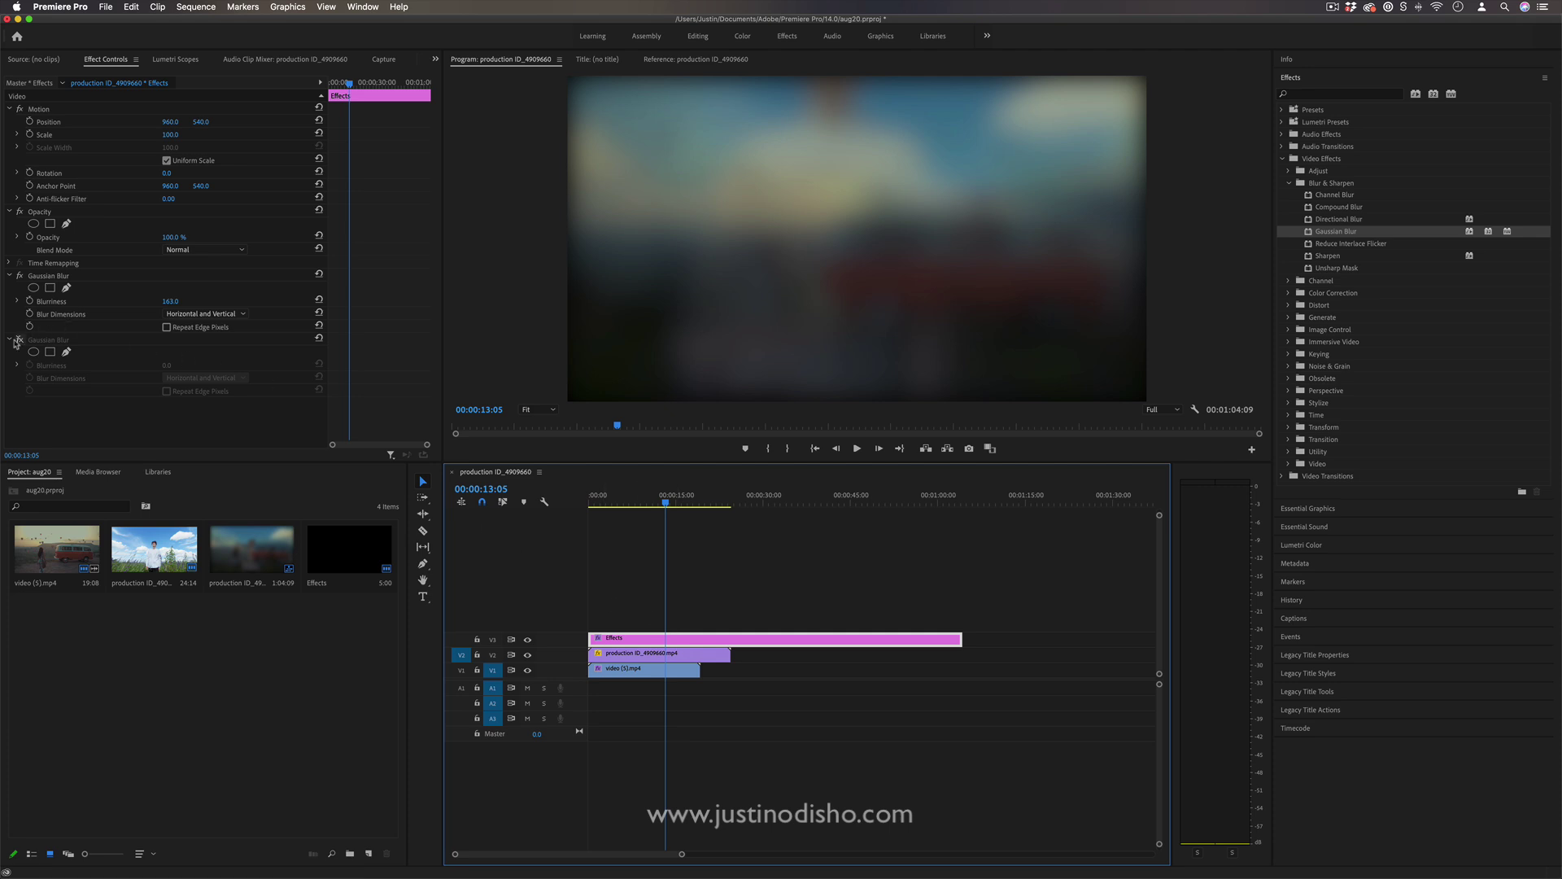
left_click(61, 276)
key("Delete")
- Add Lumetri Color to the Effects layer with Exposure 1.3 and Contrast 10.3
left_click(882, 649)
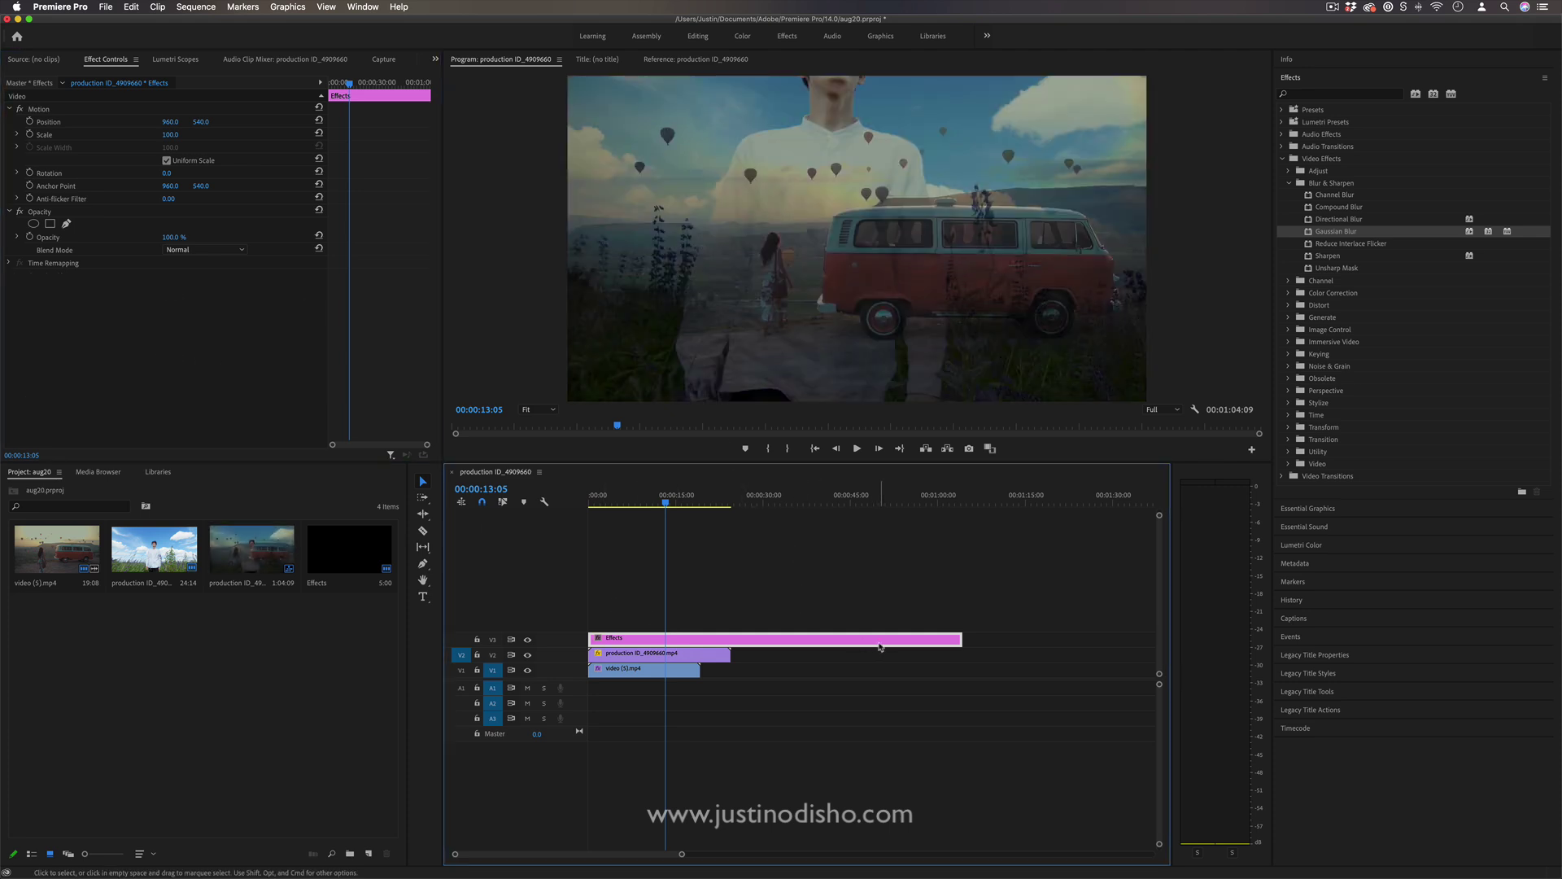
left_click(1311, 551)
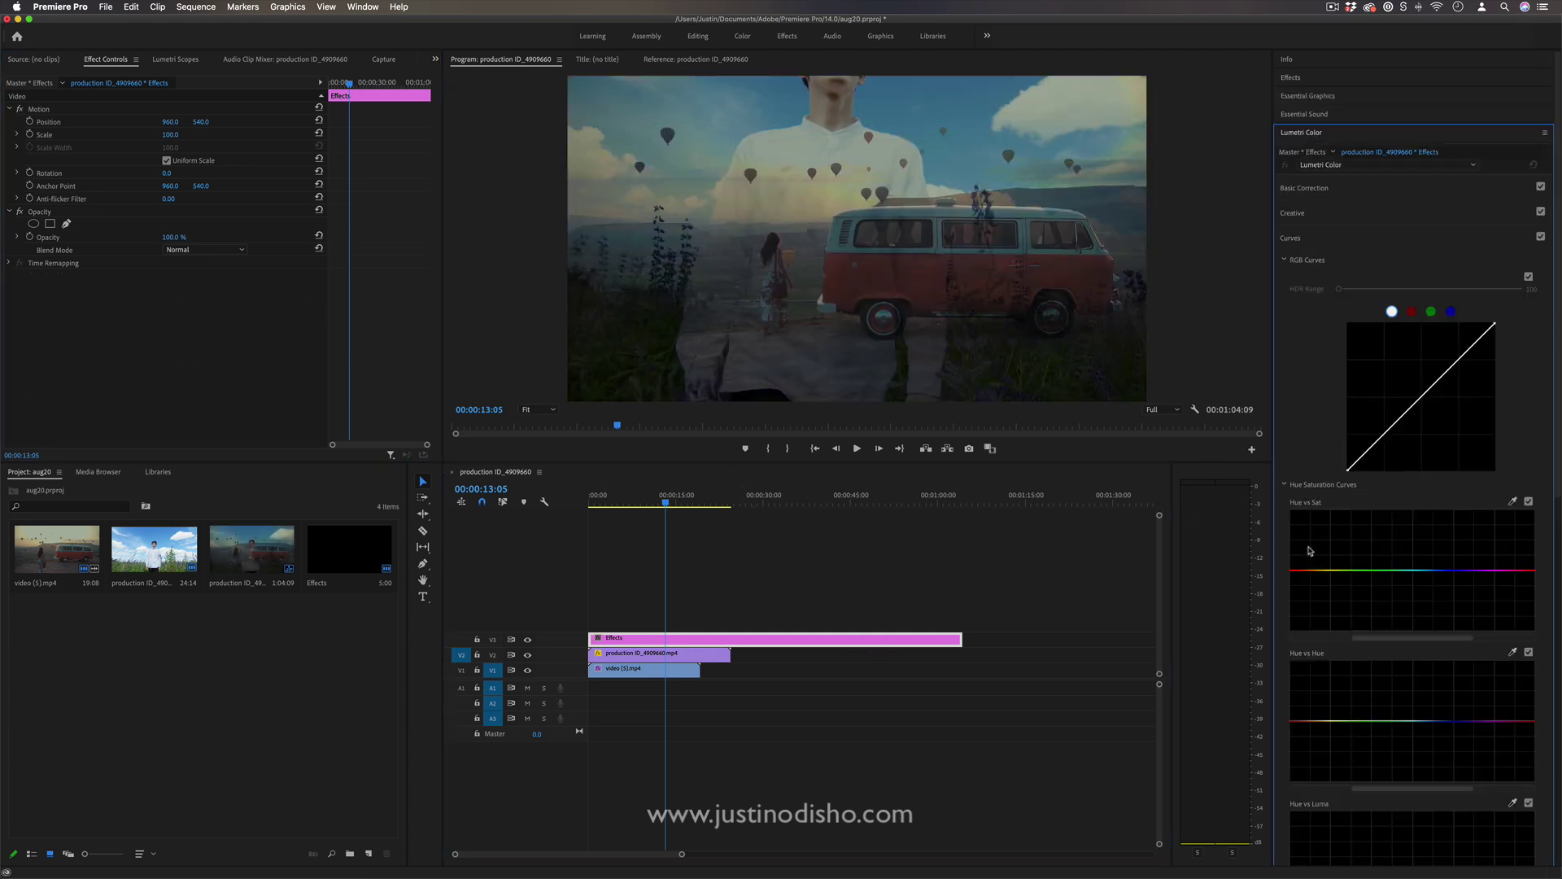
left_click(1325, 190)
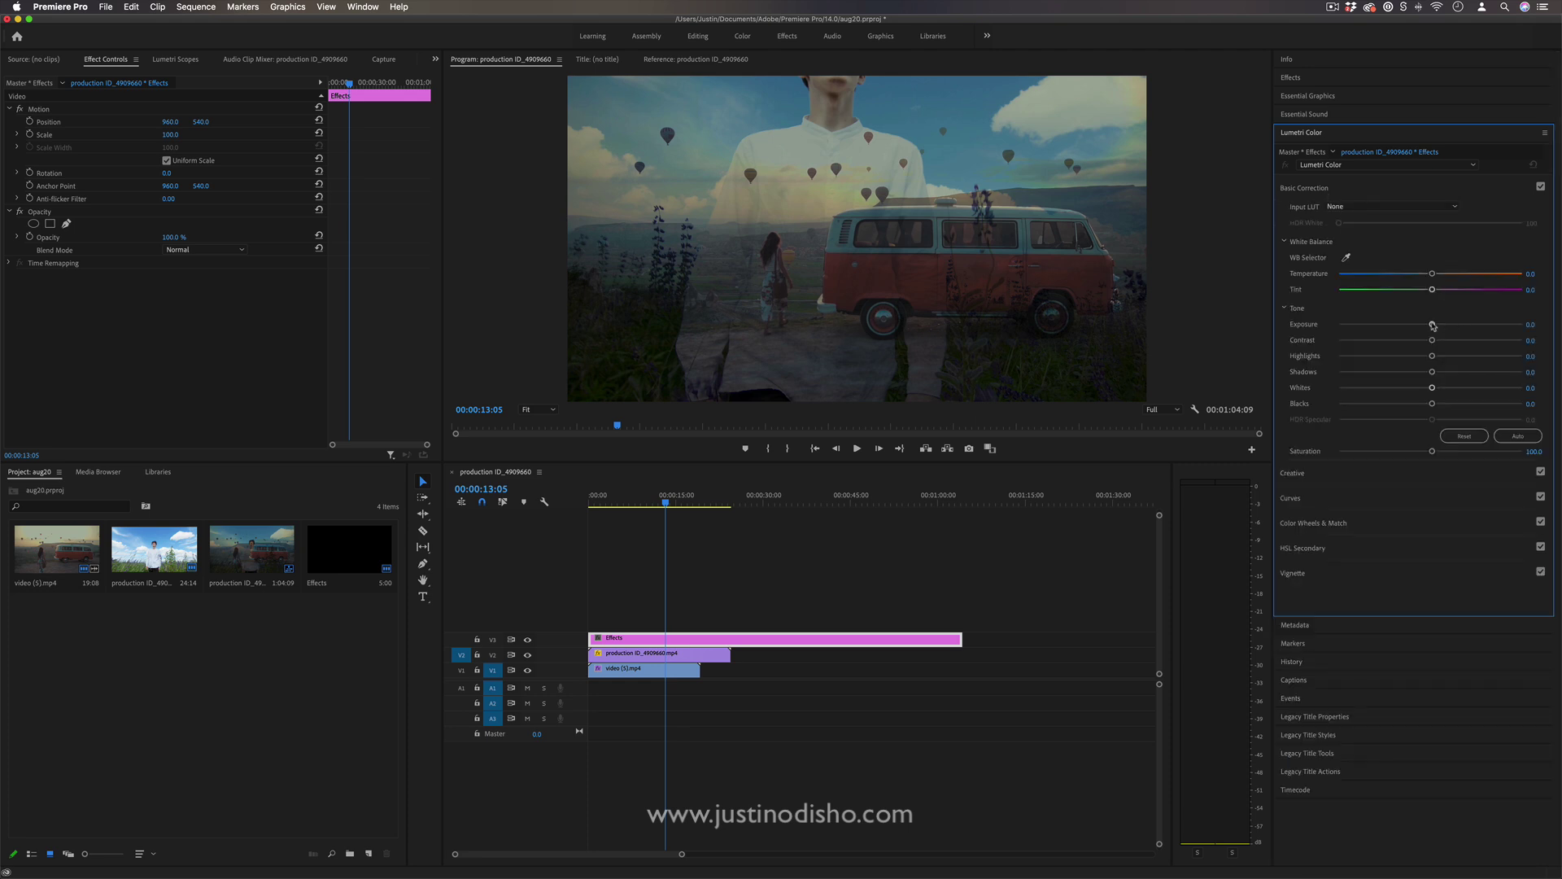
mouse_move(1434, 327)
left_mouse_down()
mouse_move(1477, 325)
mouse_move(1421, 331)
mouse_move(1469, 324)
mouse_move(1450, 341)
left_mouse_up()
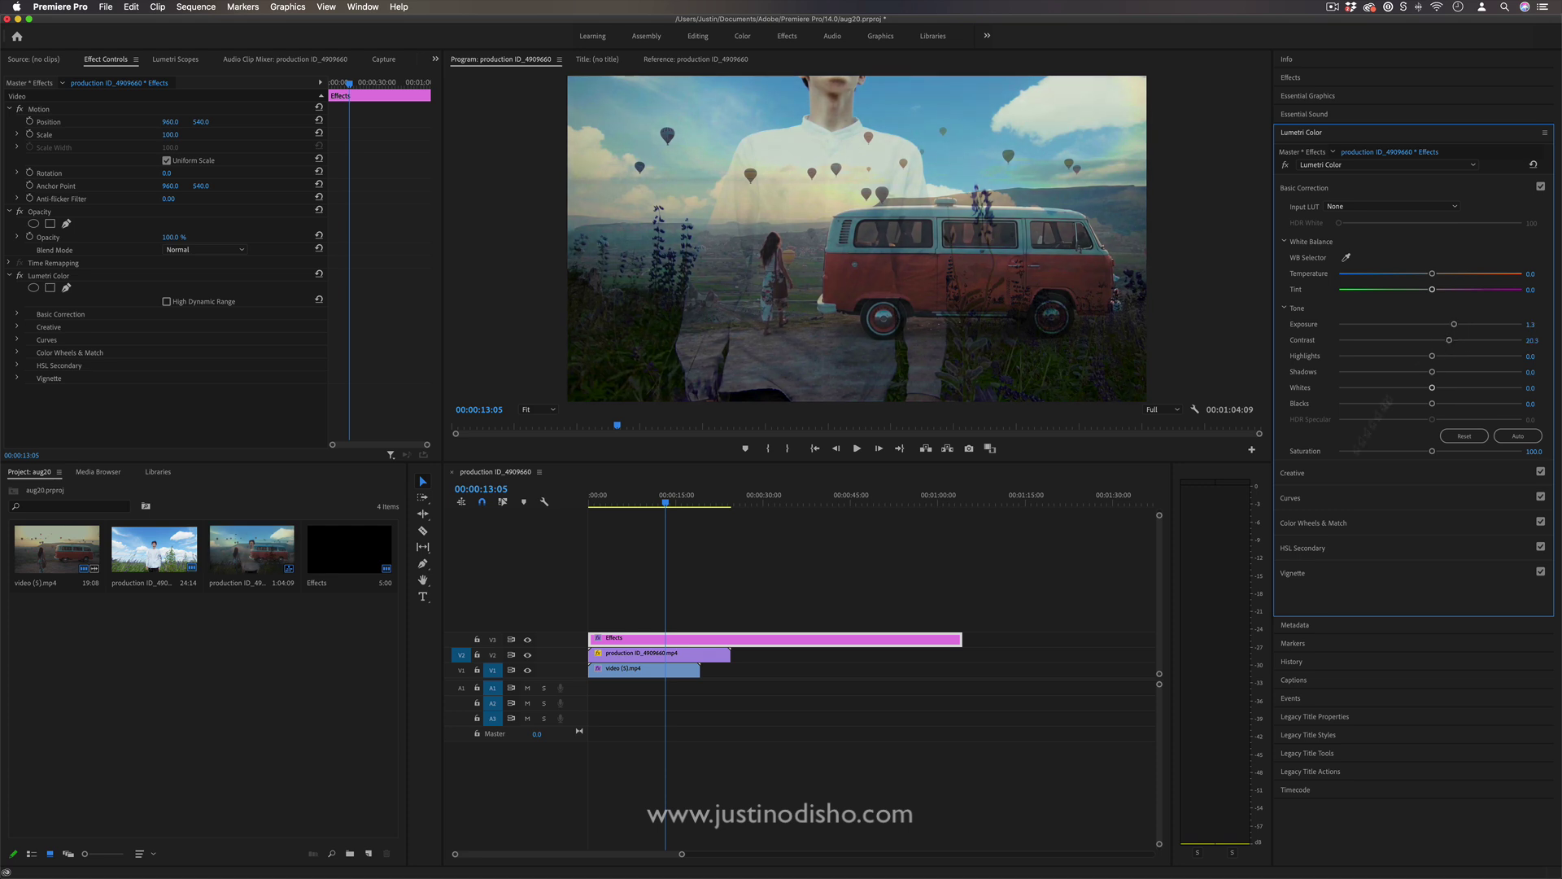
left_click(1319, 475)
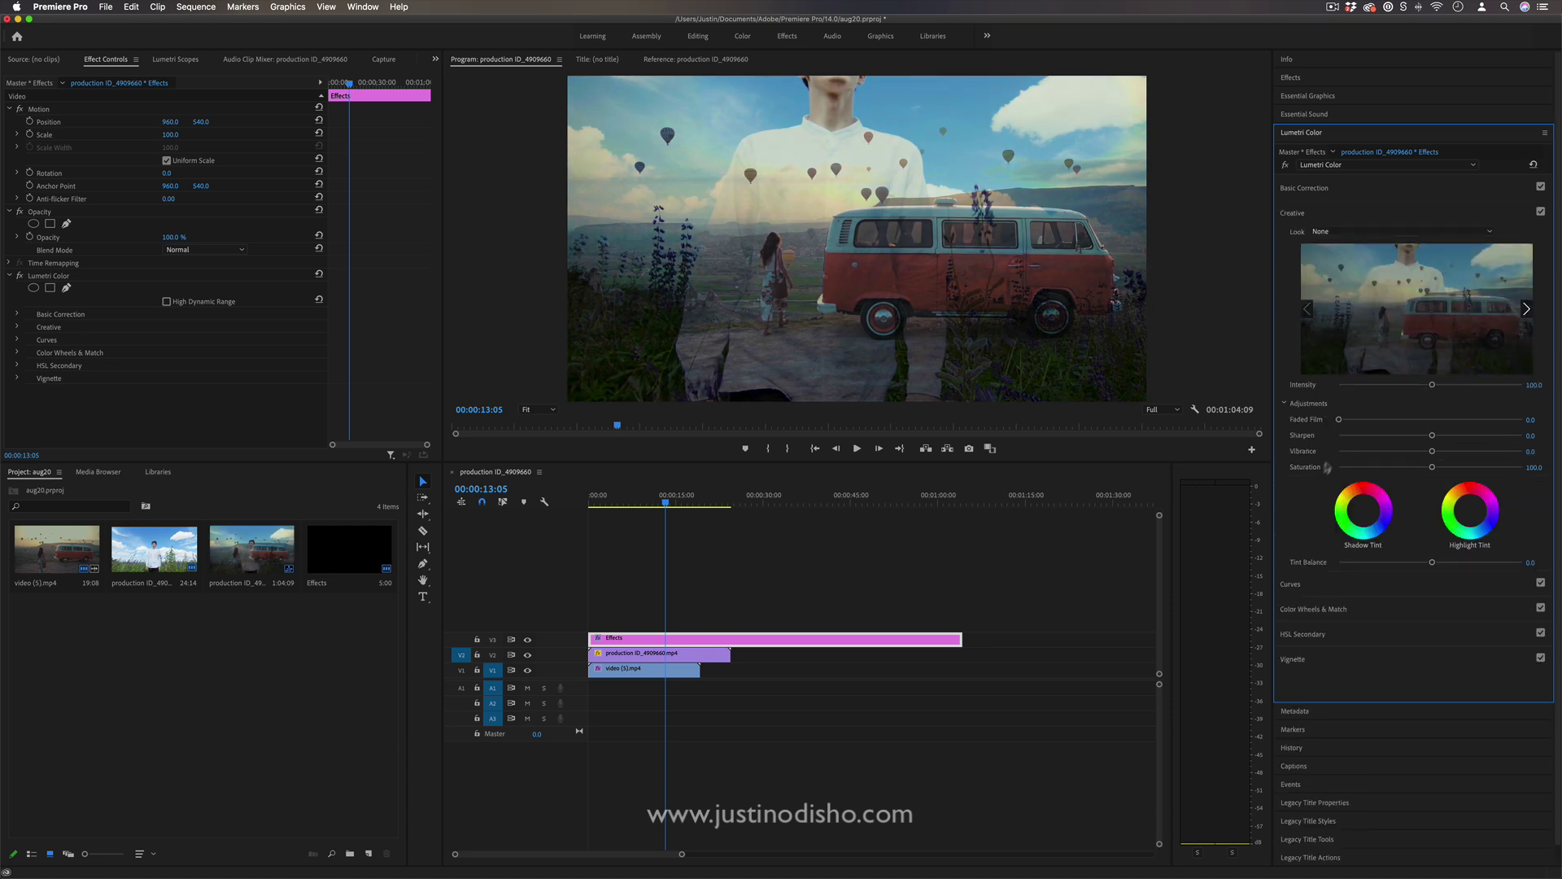
- Apply the JO Jungle creative look to the Effects layer with intensity raised to 174.5
left_click(1341, 232)
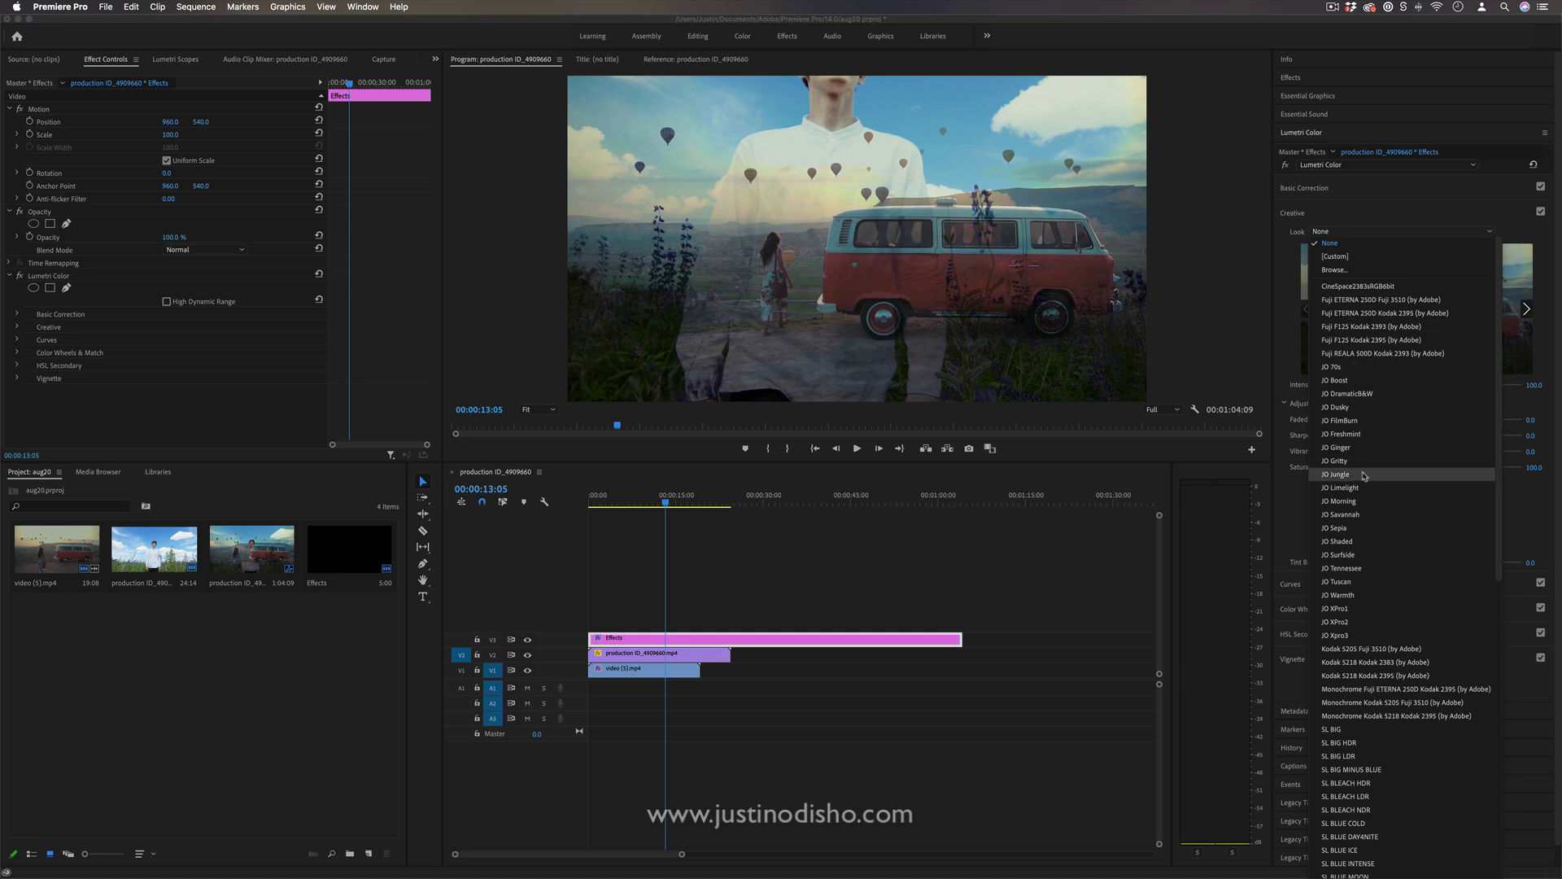
left_click(1365, 475)
left_click_drag(1433, 385, 1525, 385)
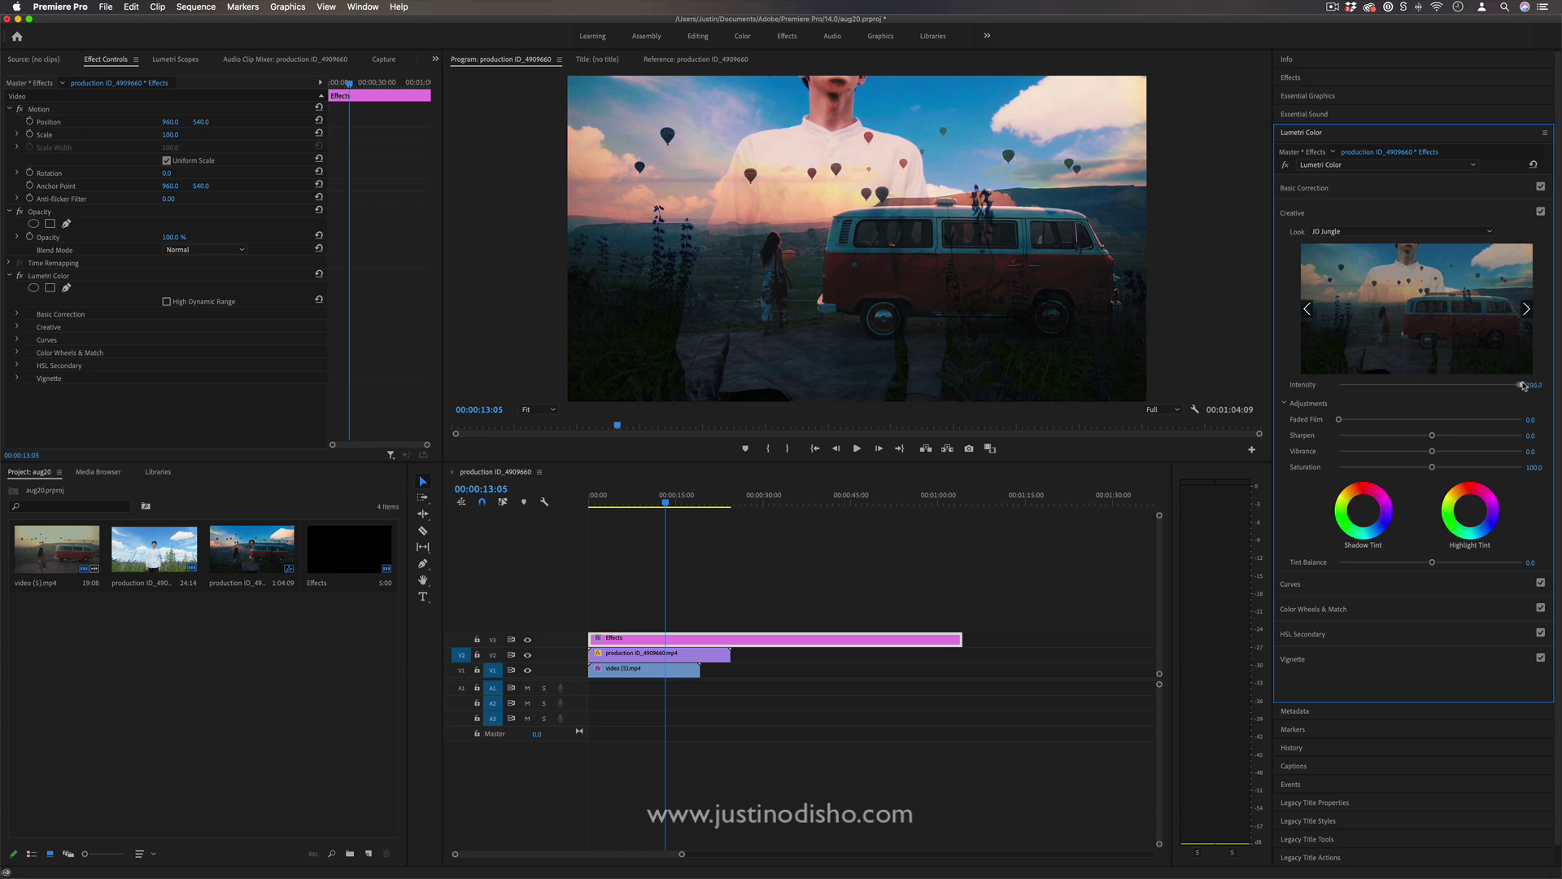
left_click(1371, 237)
scroll(1370, 362, "up", 3)
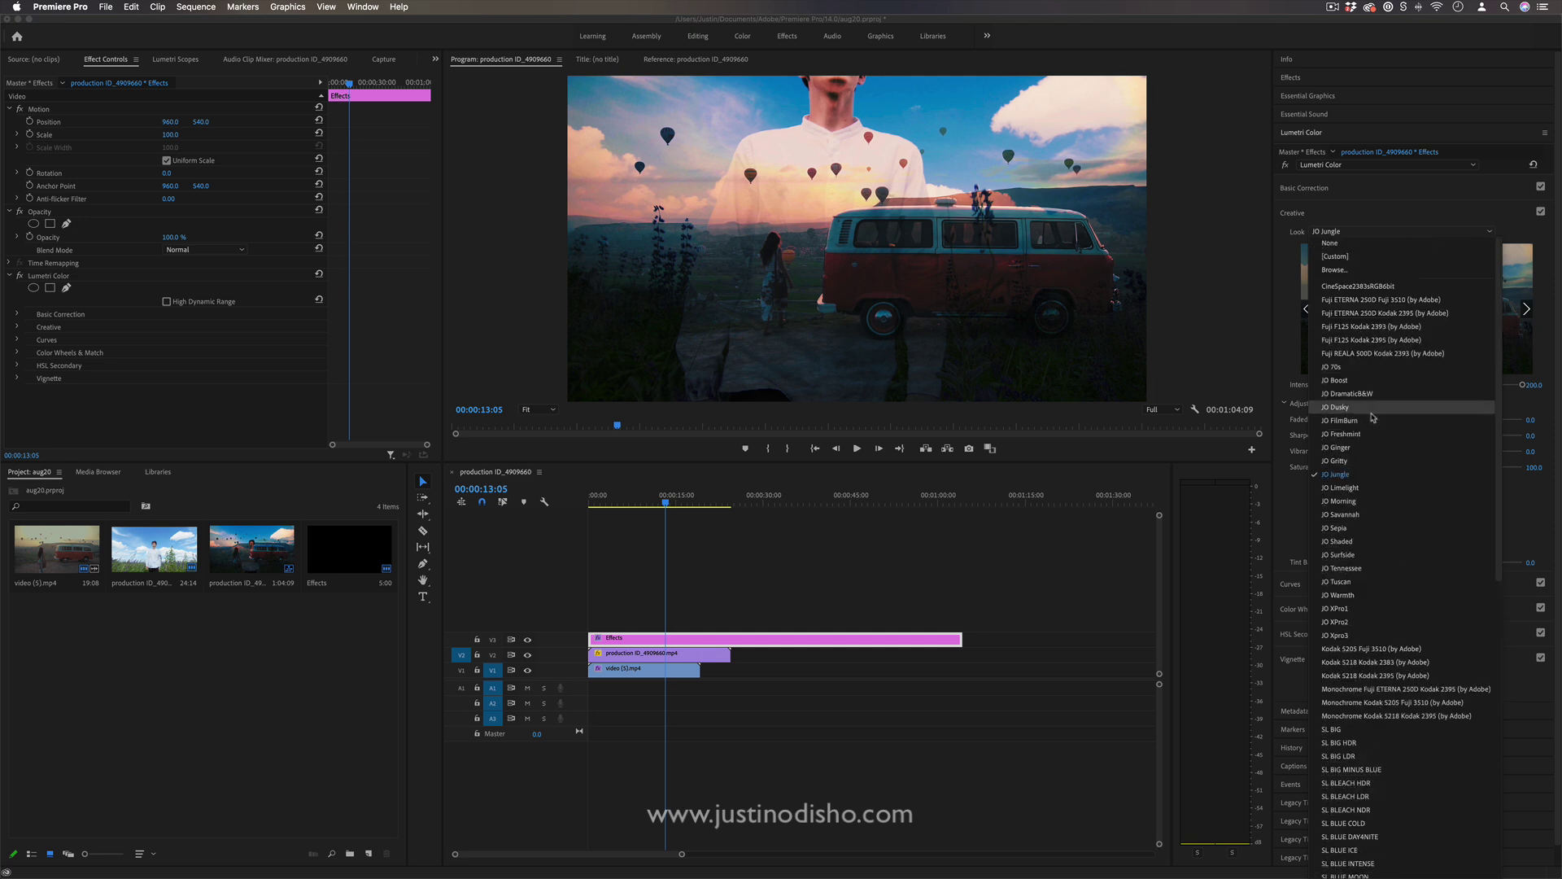
left_click(1352, 233)
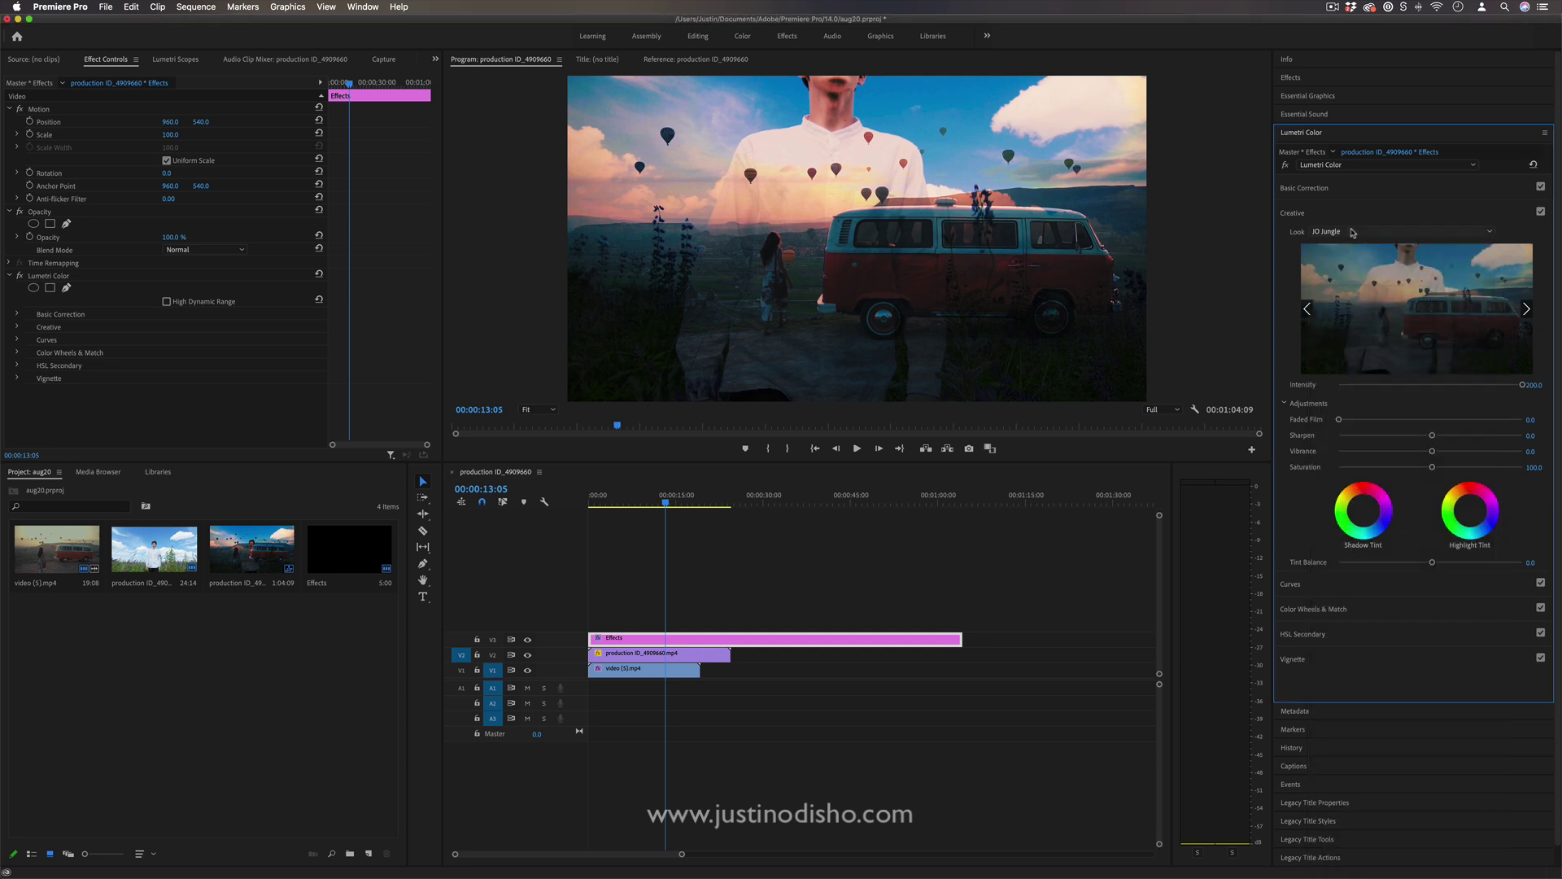
left_click(1327, 590)
- Add two points to the Lumetri RGB curve, bending it into an S for more contrast
left_click(1386, 437)
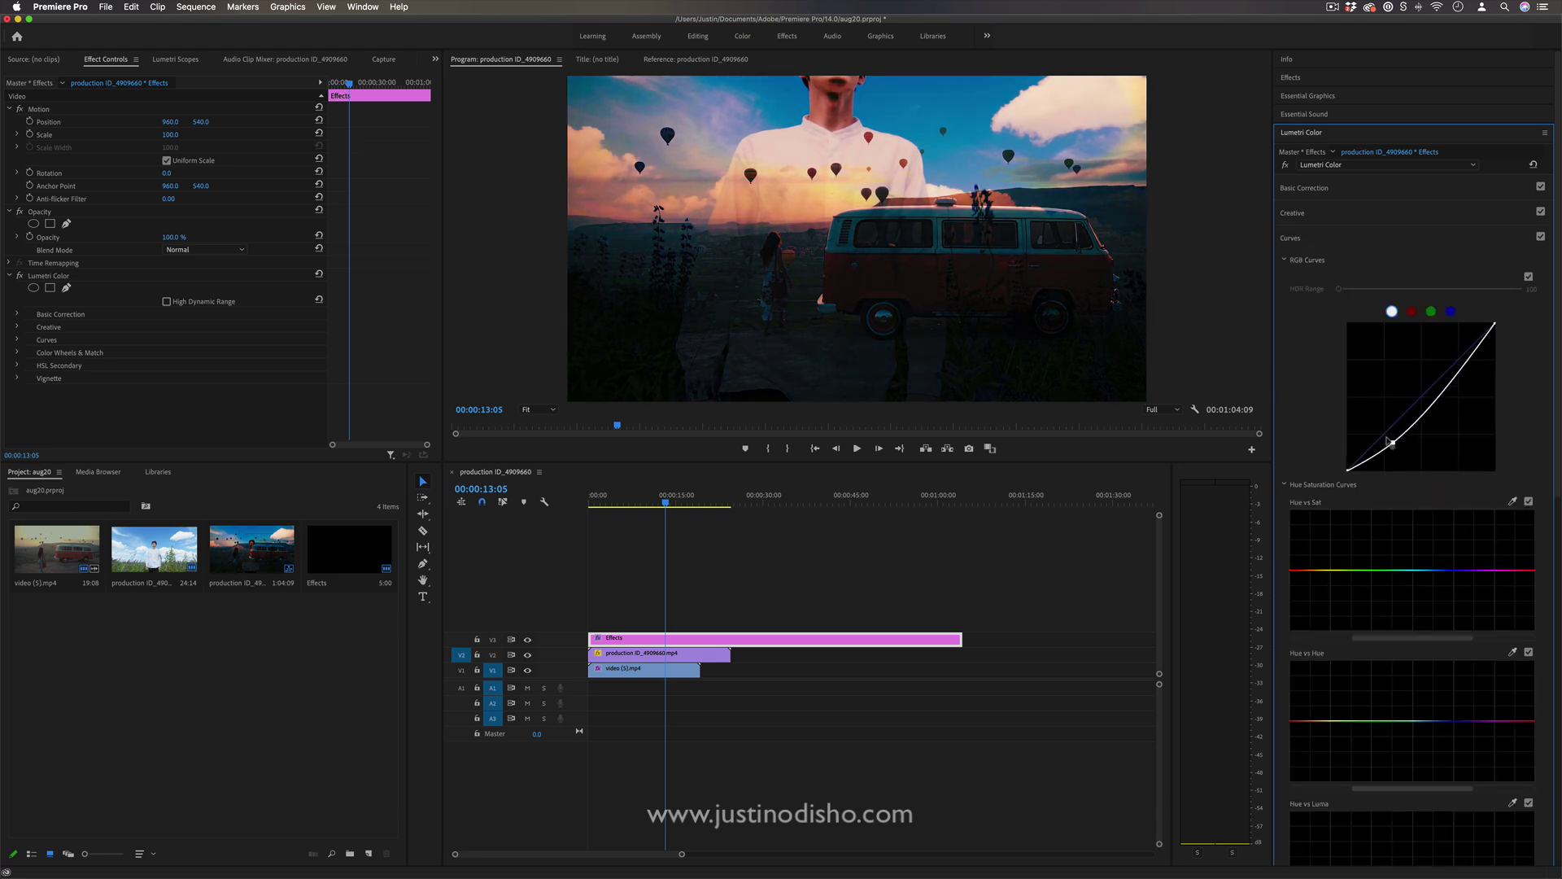
left_click_drag(1448, 382, 1455, 358)
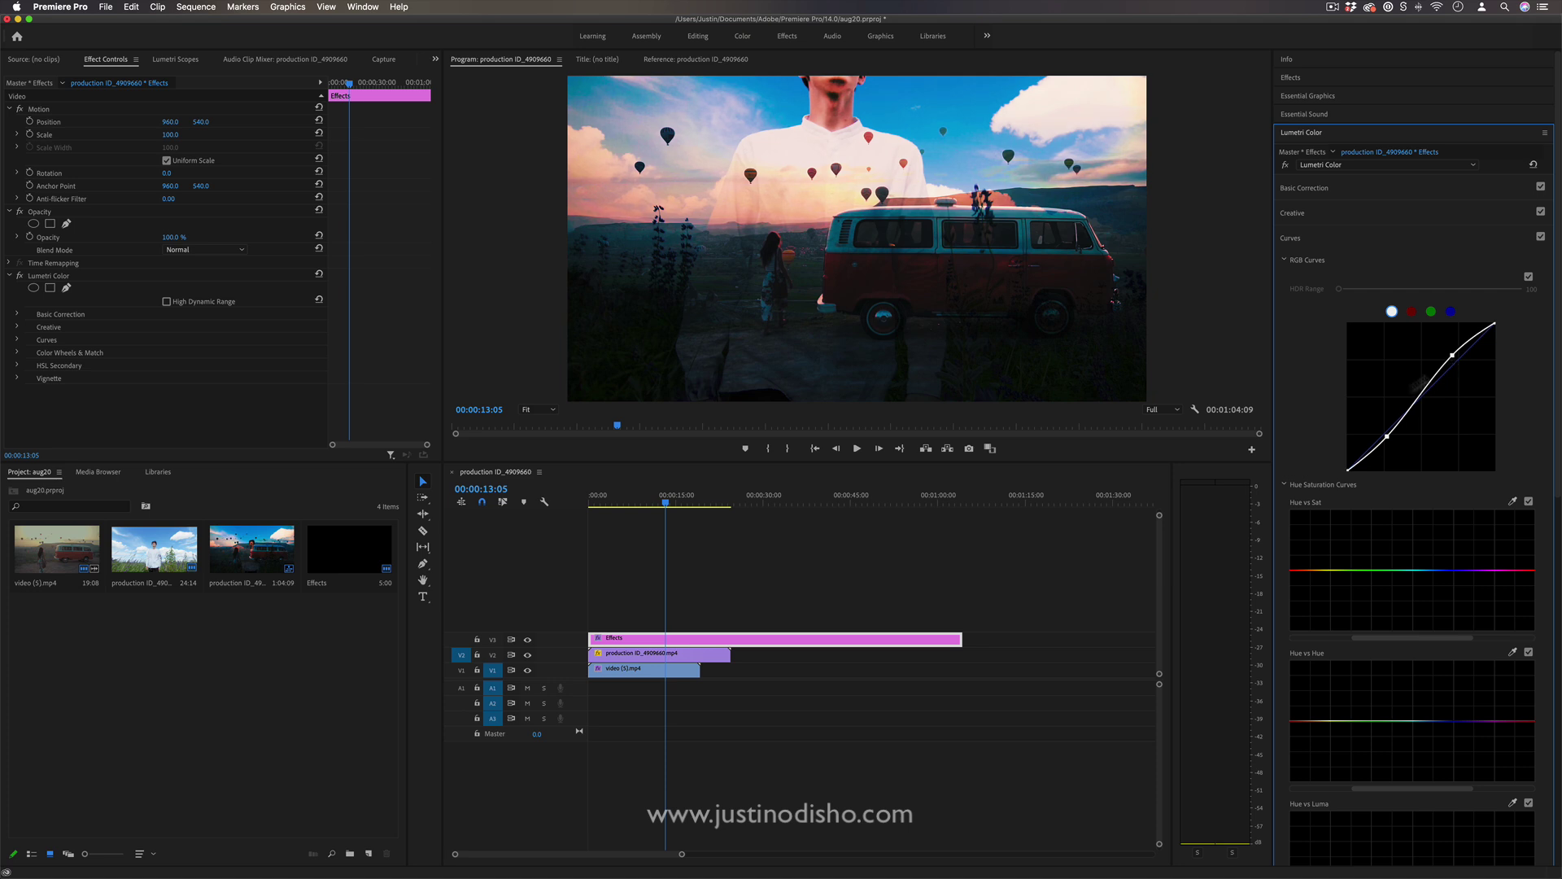
left_click(1312, 238)
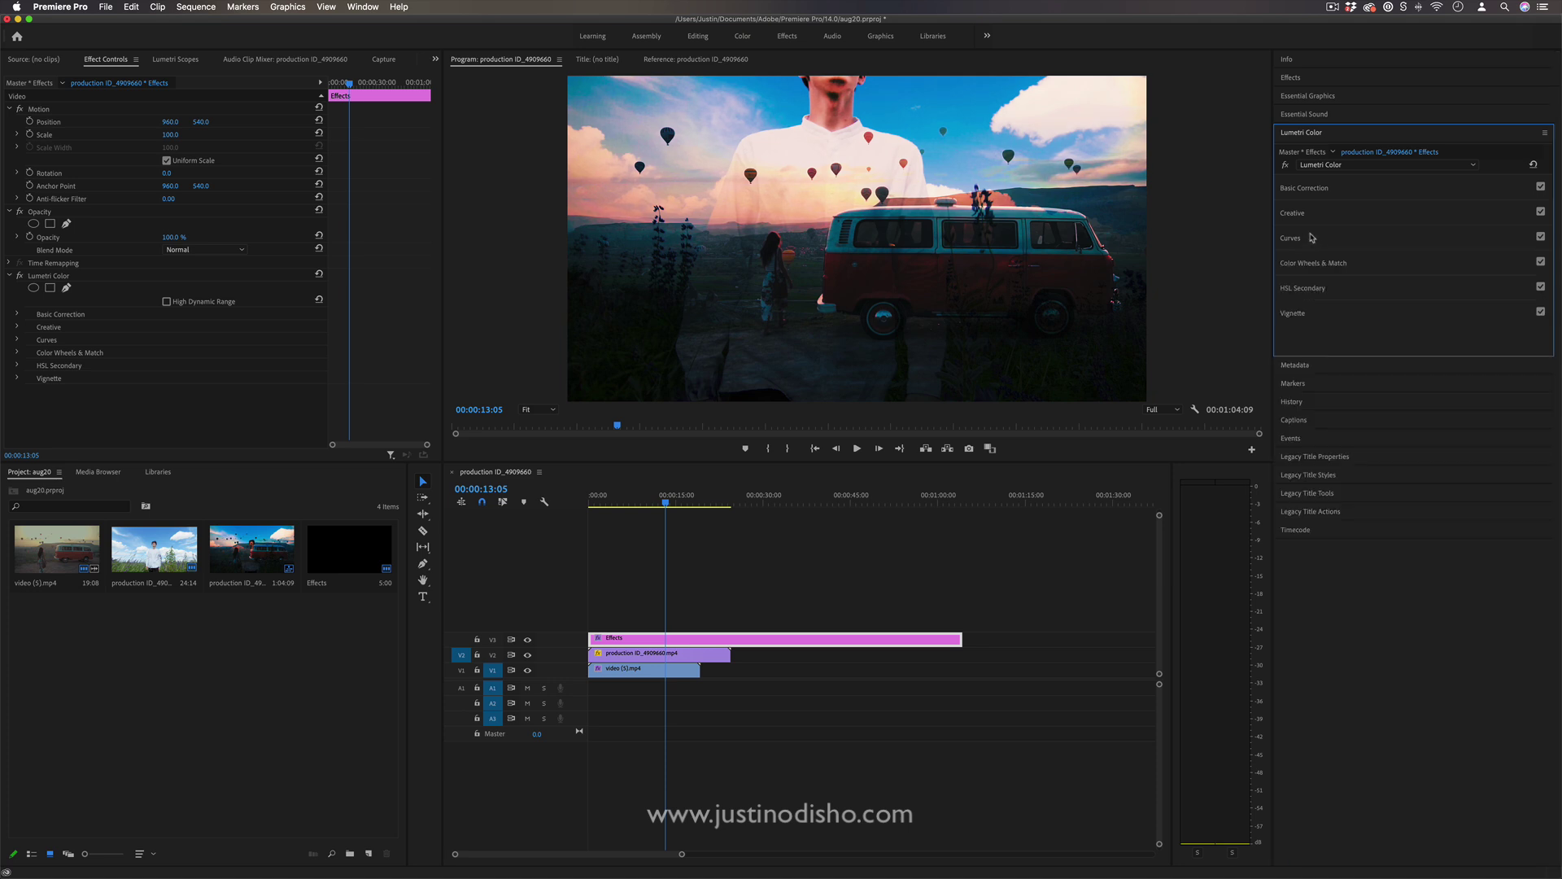
left_click(1300, 82)
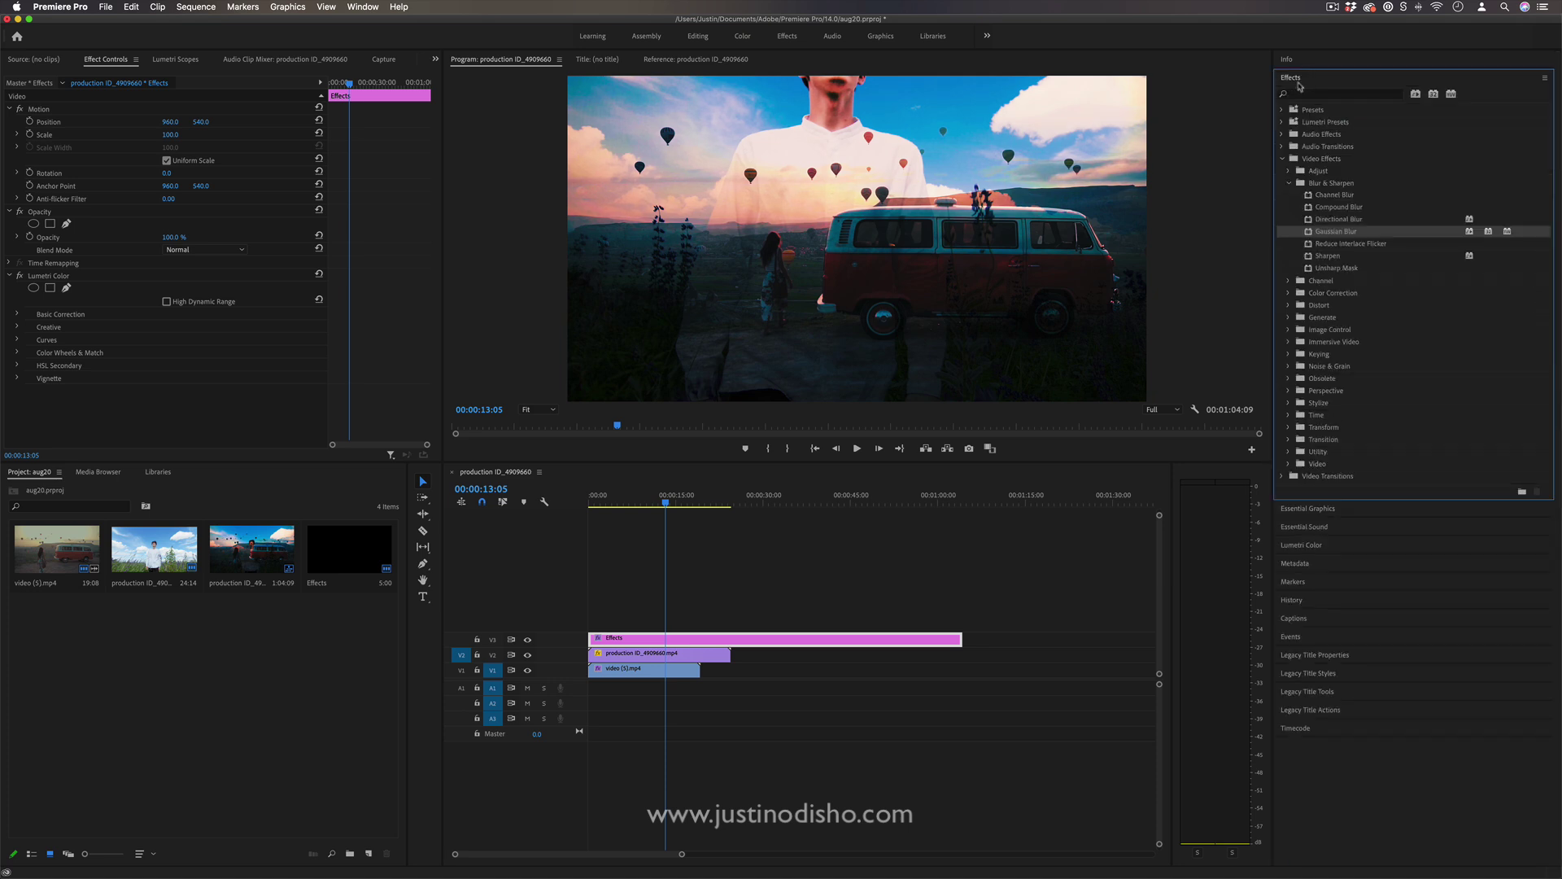
- Select the Effects layer and scrub its Motion Scale down toward 10
left_click(903, 645)
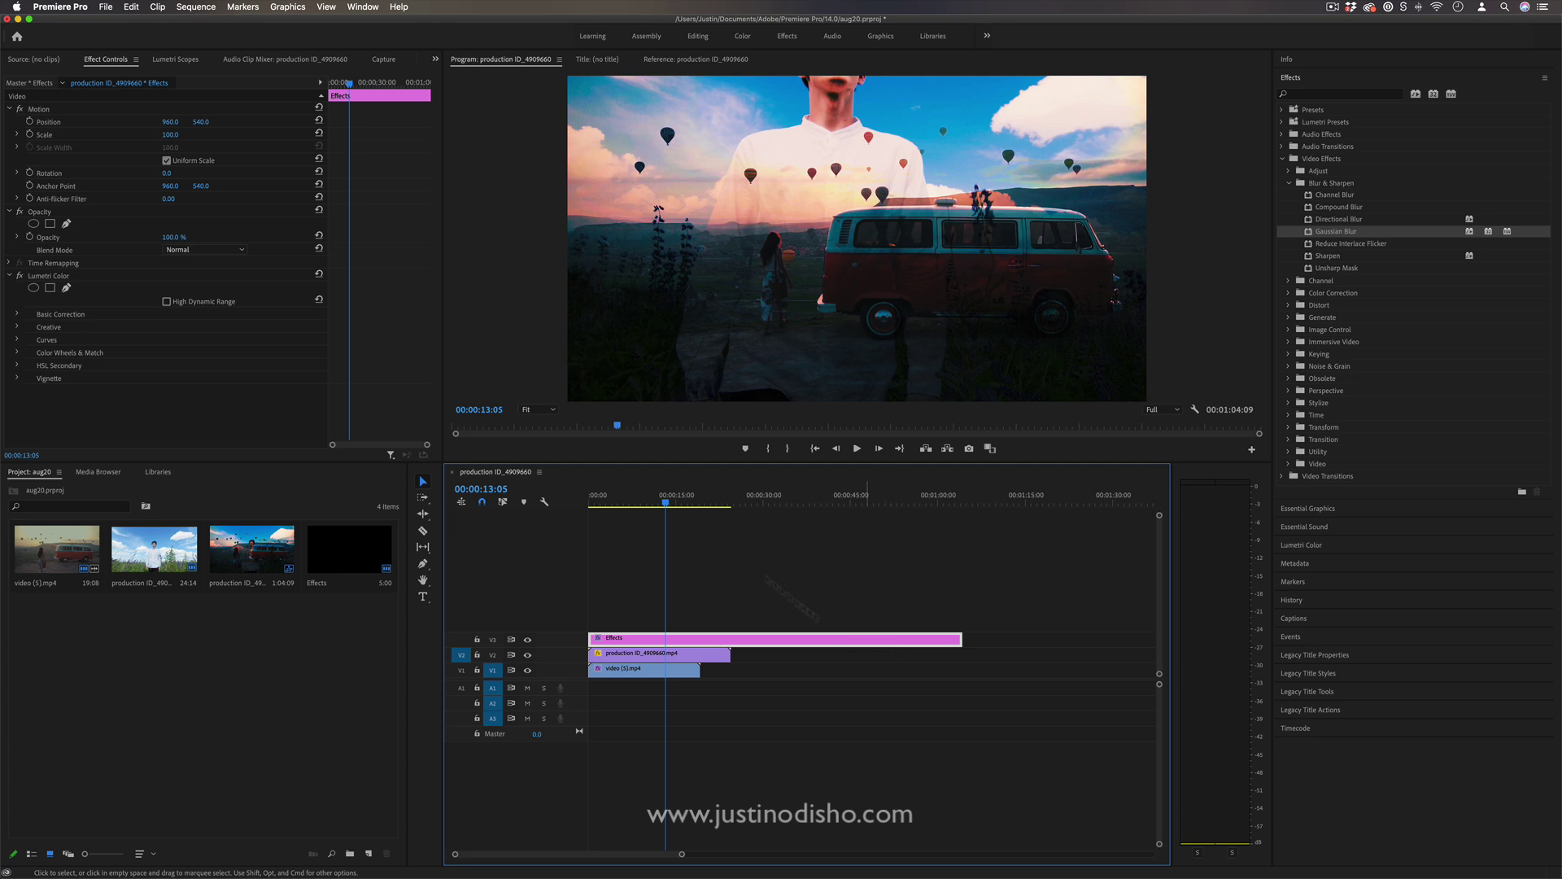
left_click(47, 135)
left_click_drag(170, 134, 135, 134)
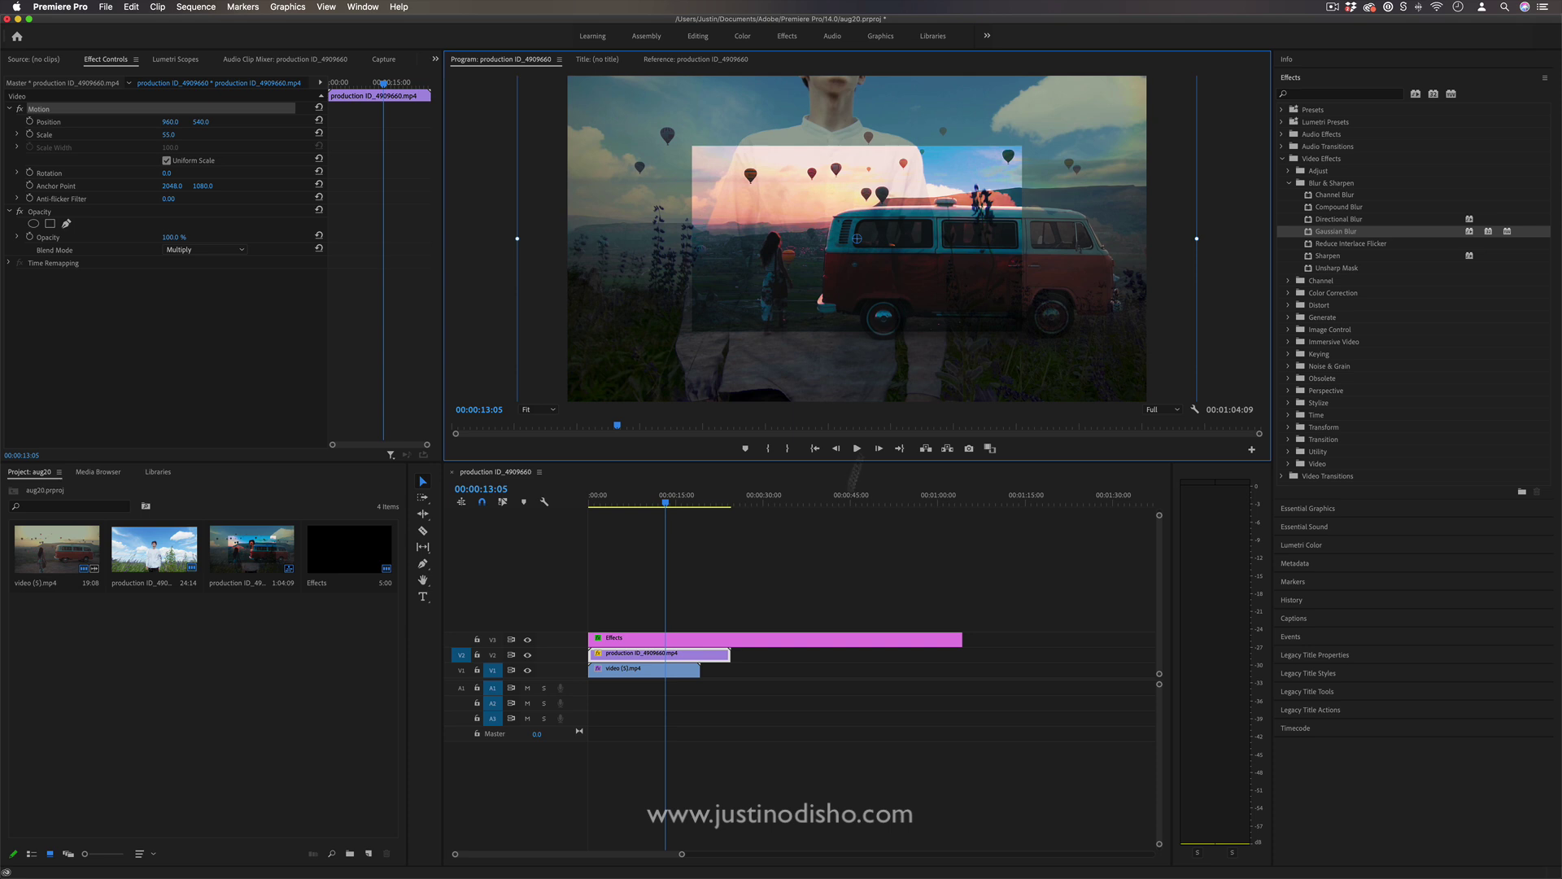
- Undo the scale change, then put a Transform effect on the Effects layer with Scale 69
key("cmd+z")
left_click(1358, 96)
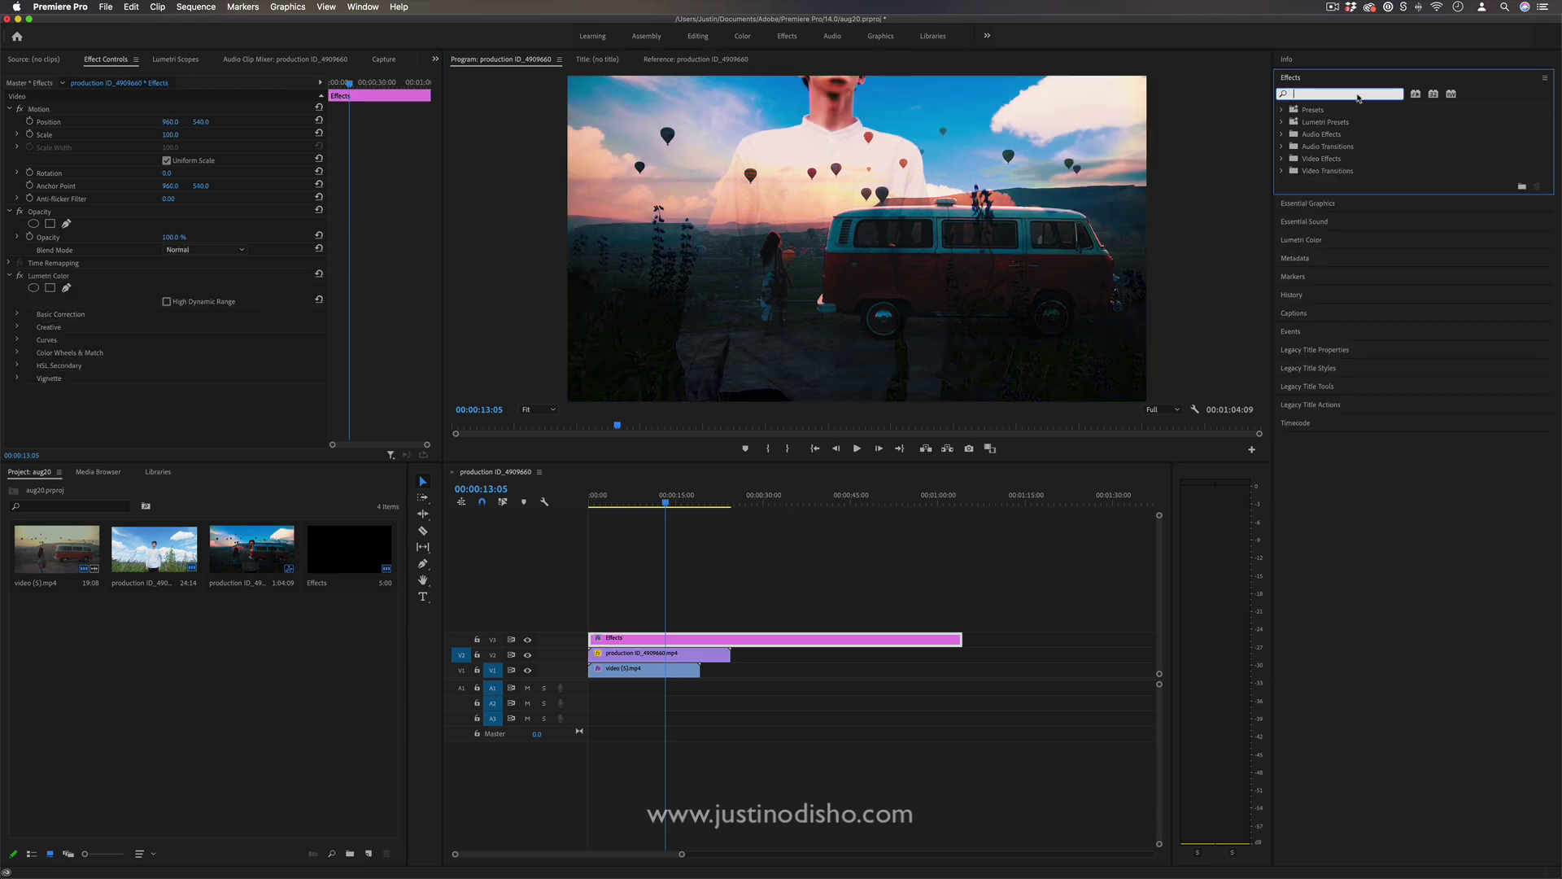
type("transform")
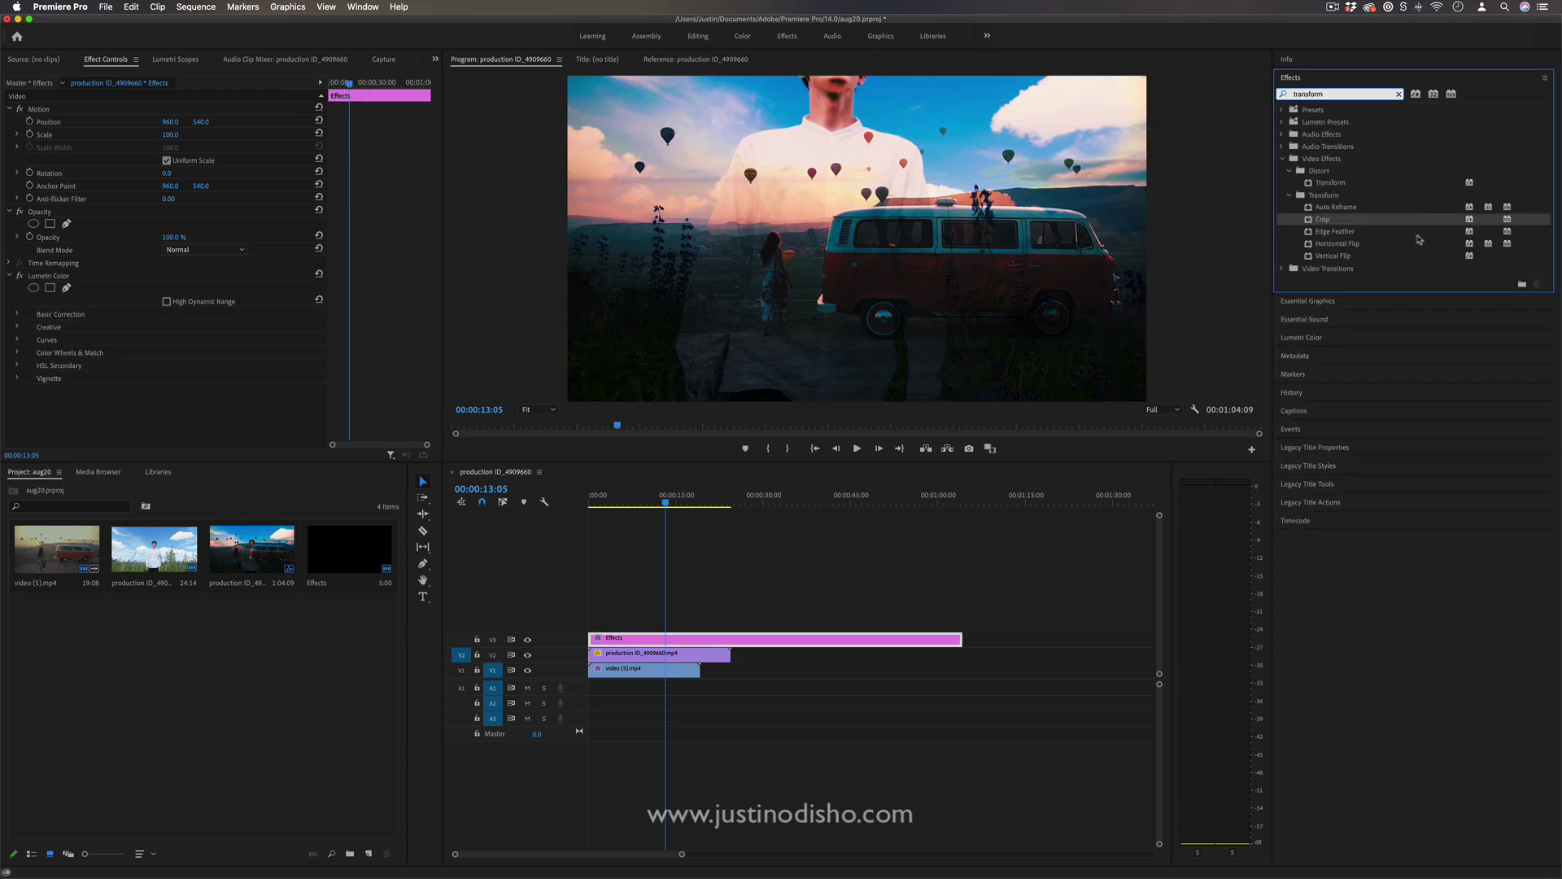
left_click_drag(1343, 183, 824, 643)
scroll(193, 389, "down", 5)
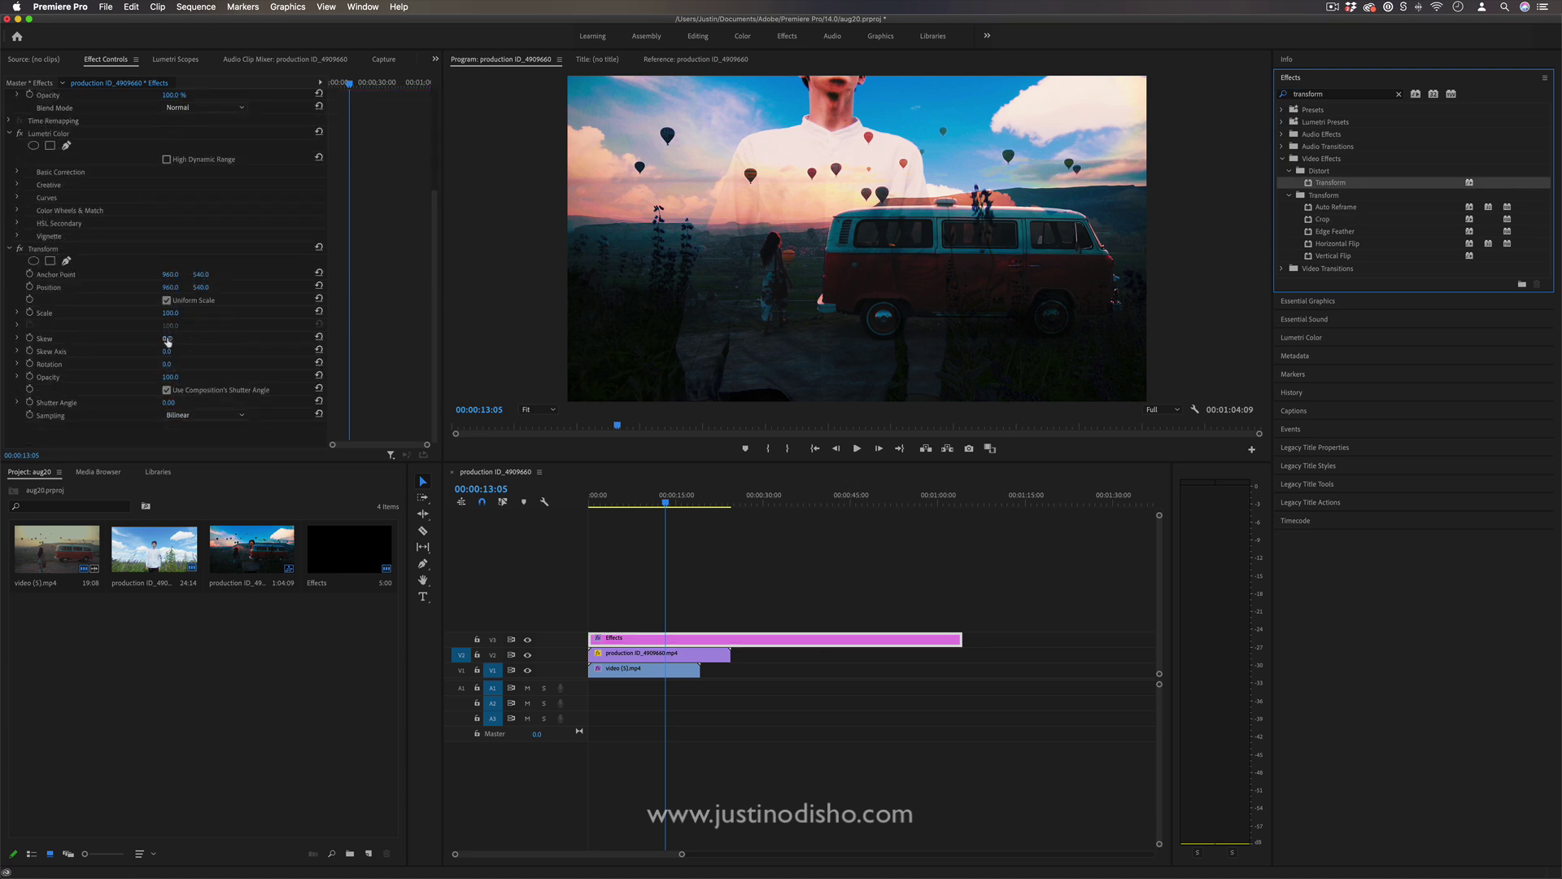
mouse_move(169, 313)
left_mouse_down()
mouse_move(195, 312)
mouse_move(143, 312)
mouse_move(205, 312)
mouse_move(179, 313)
left_mouse_up()
left_click(765, 642)
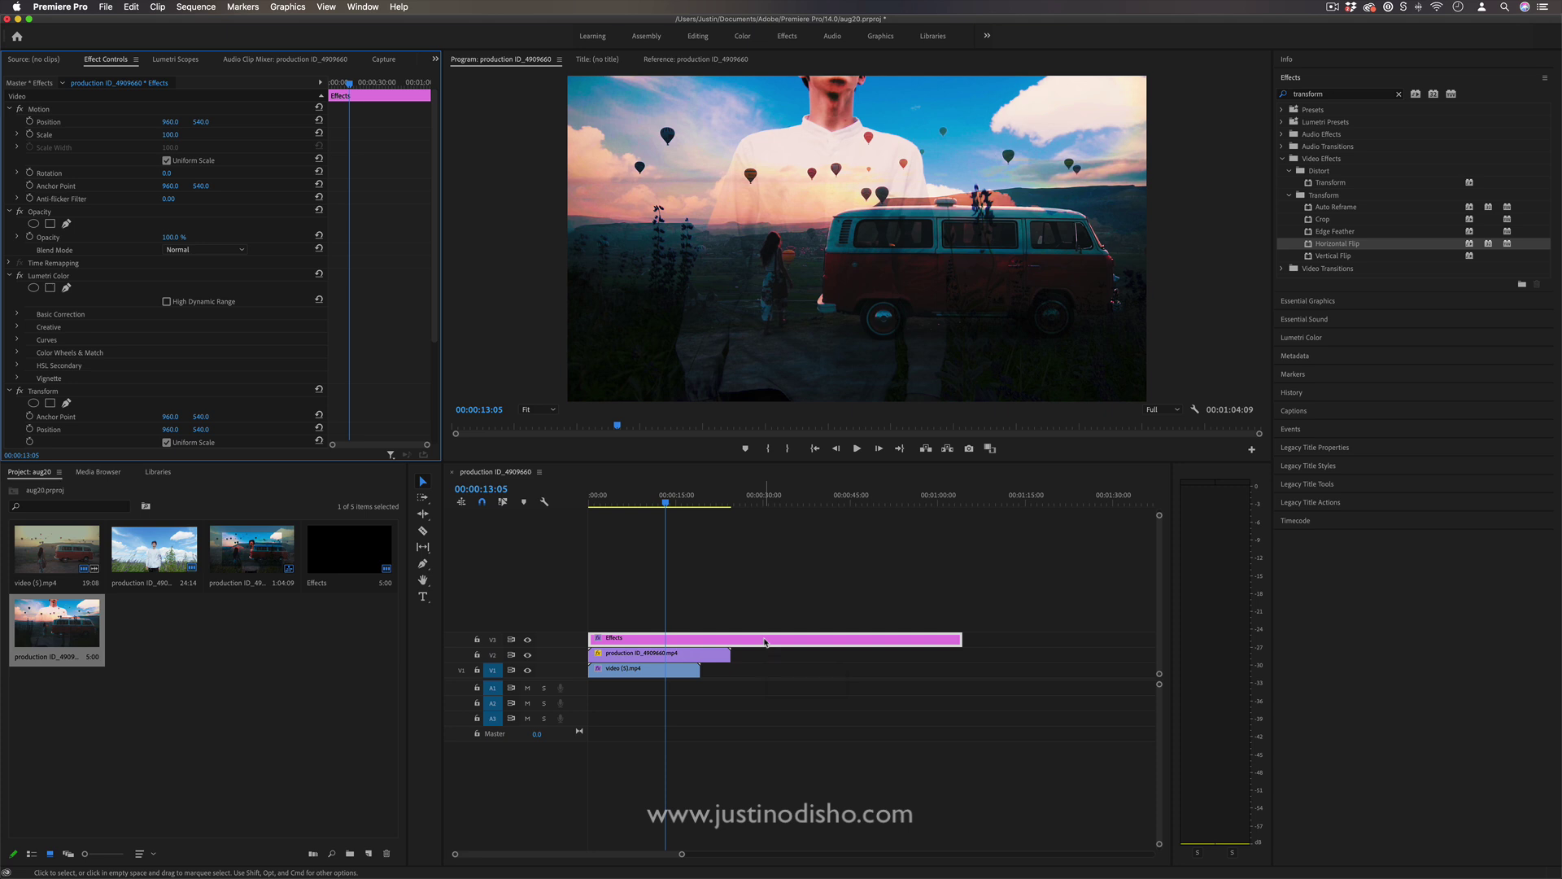
key("shift+1")
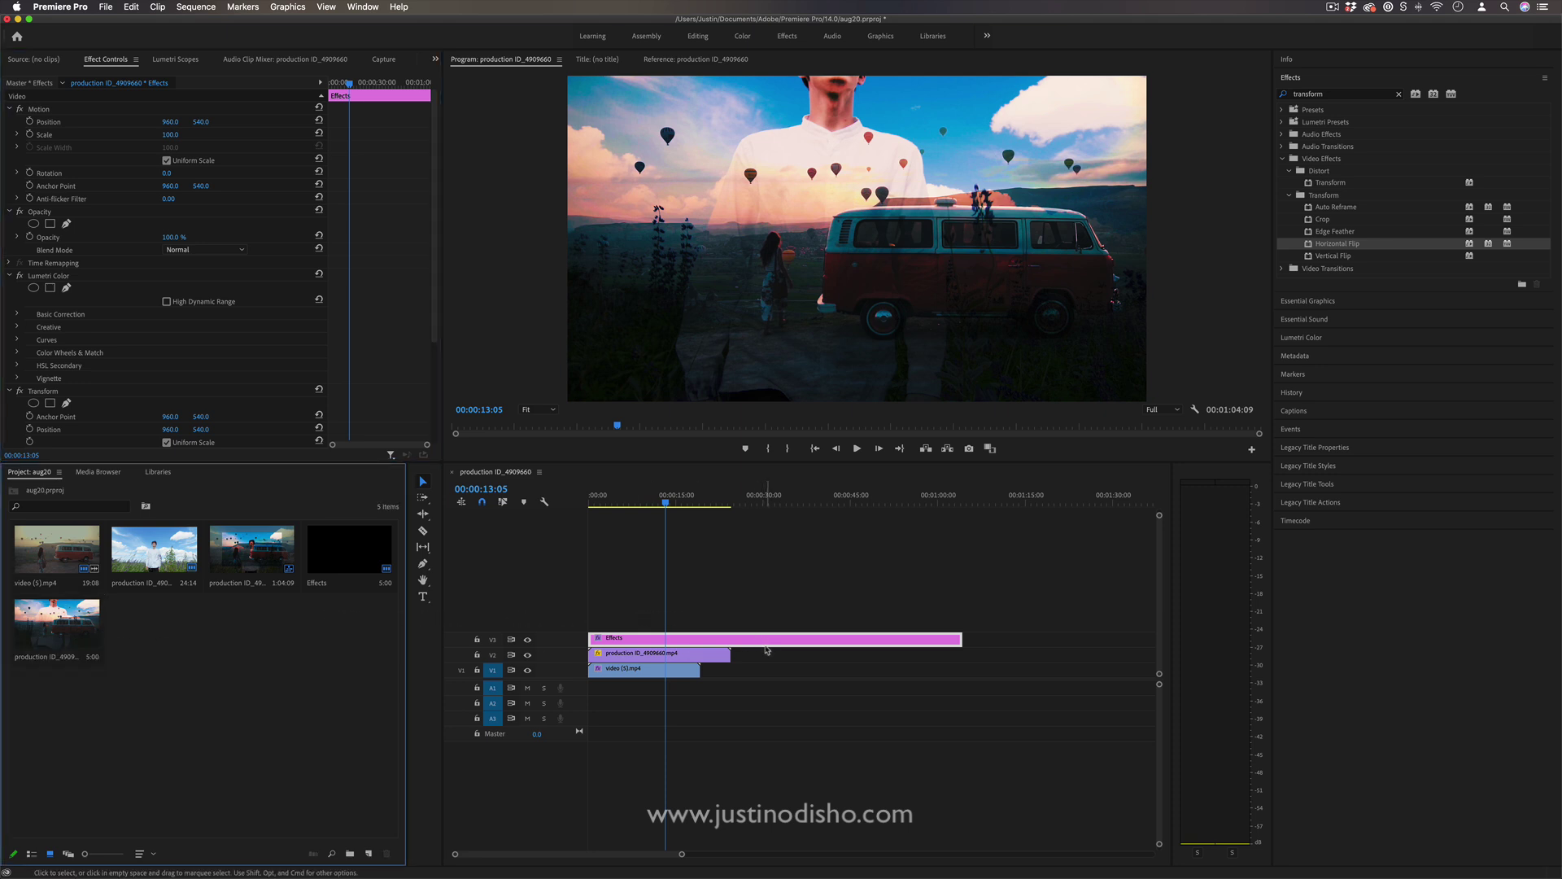